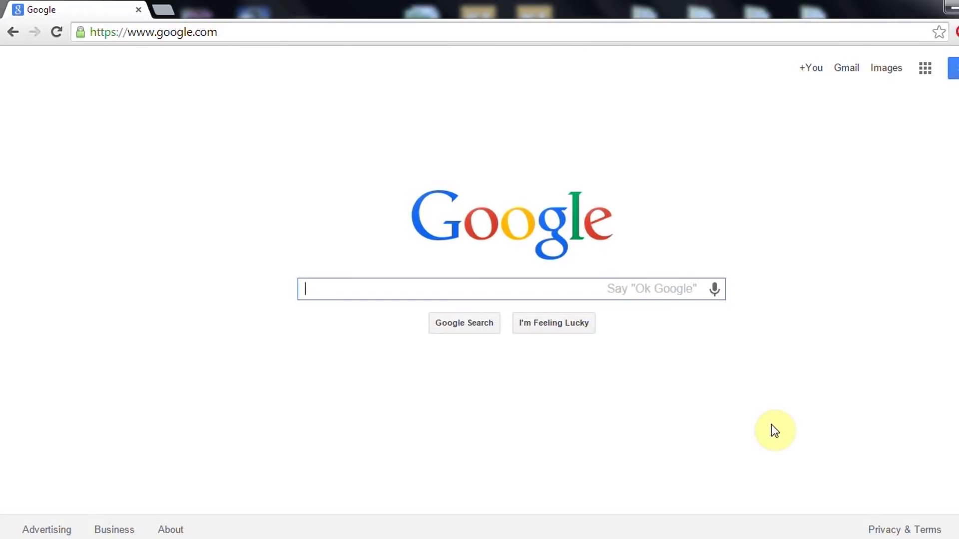
# Step: Reload Google, then confirm the PC is connected to TP-LINK_2.4GHz_59EA36 with Internet access
pyautogui.press('F5')
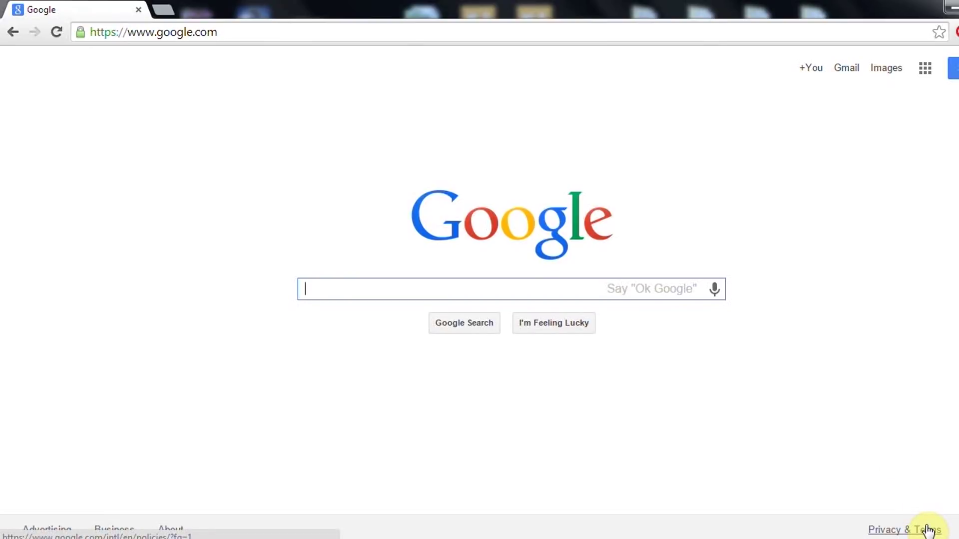
pyautogui.click(899, 538)
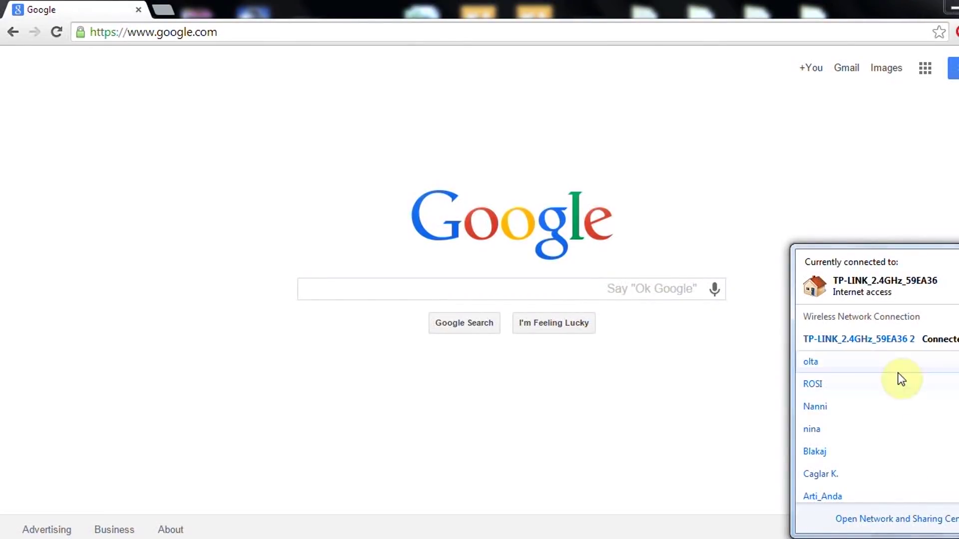
pyautogui.moveTo(859, 349)
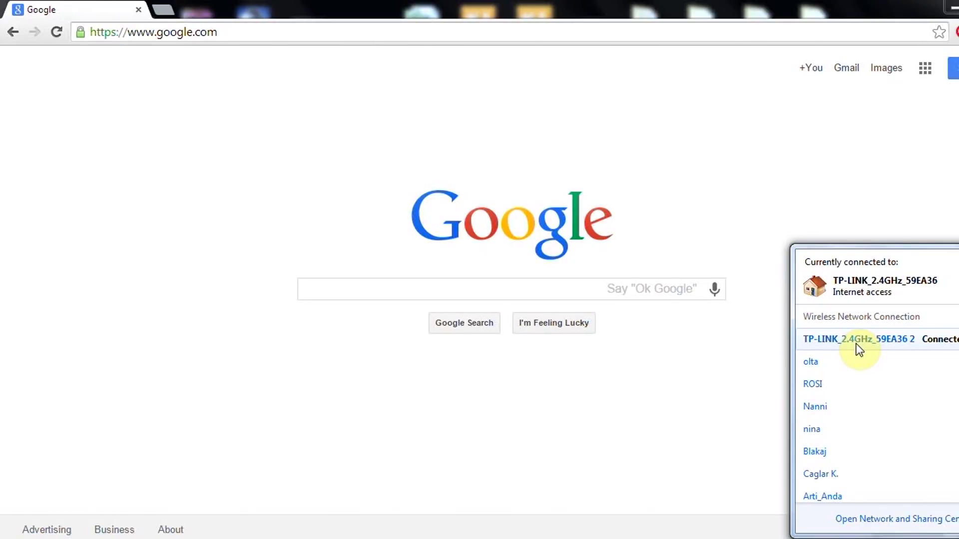
pyautogui.click(202, 33)
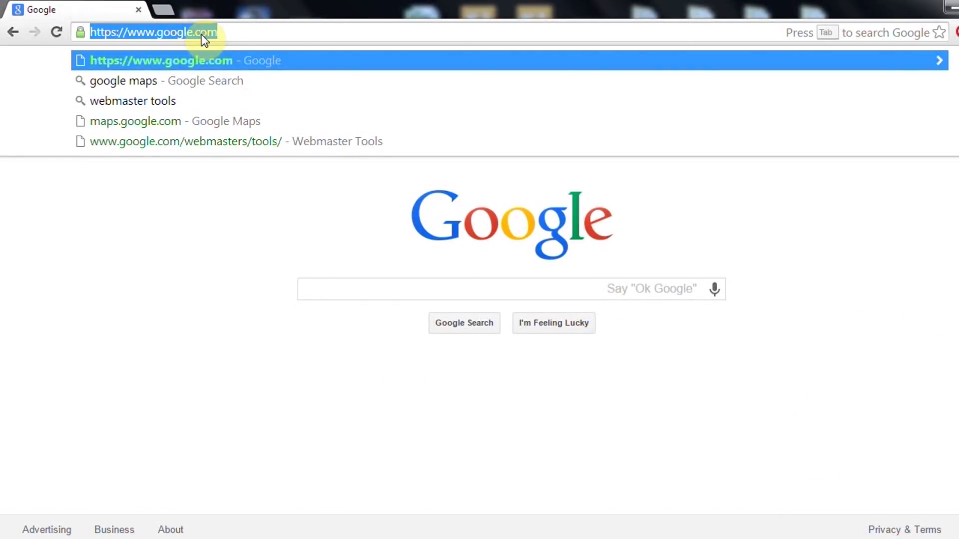
# Step: Load the router admin at tplinklogin.net and widen the settings area beside the help text
pyautogui.write('tplinklogin.net')
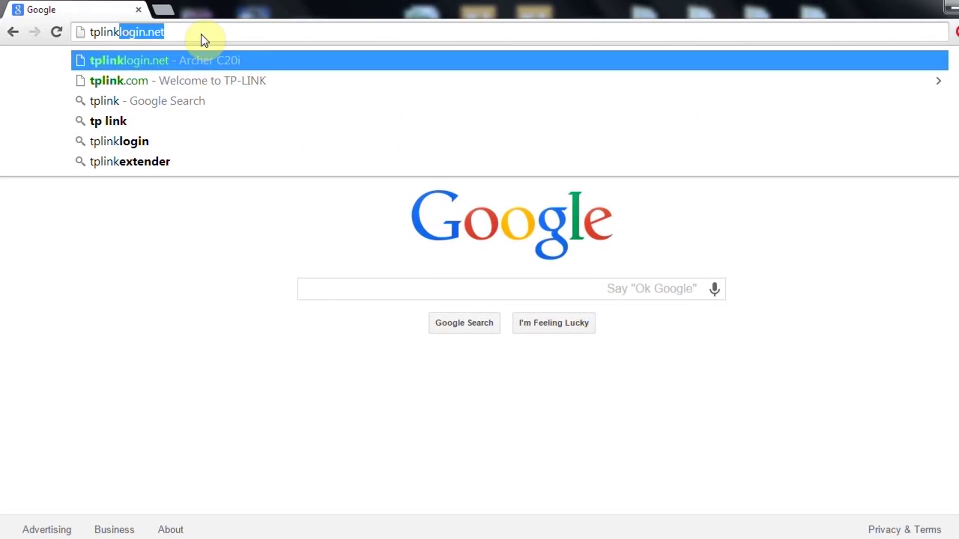
pyautogui.press('Return')
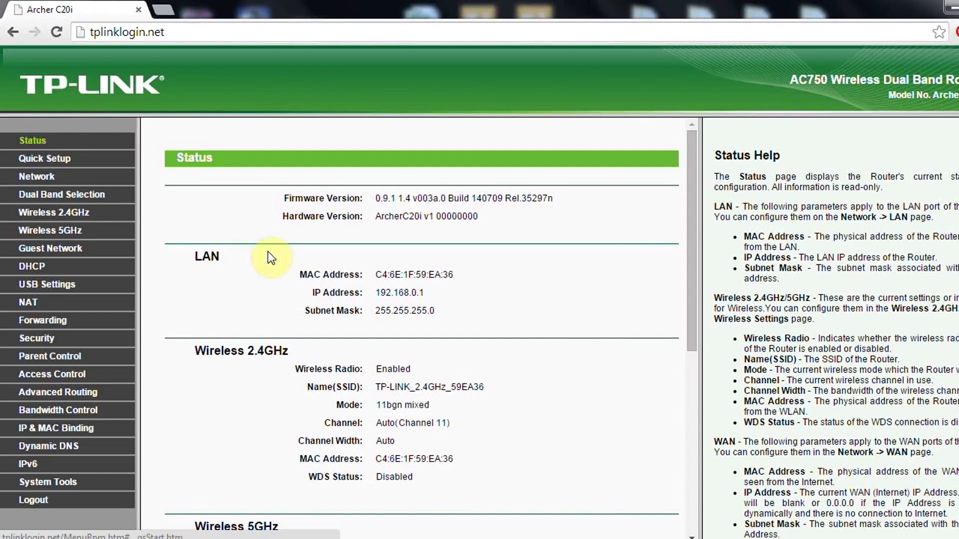
pyautogui.moveTo(698, 299); pyautogui.dragTo(852, 299)
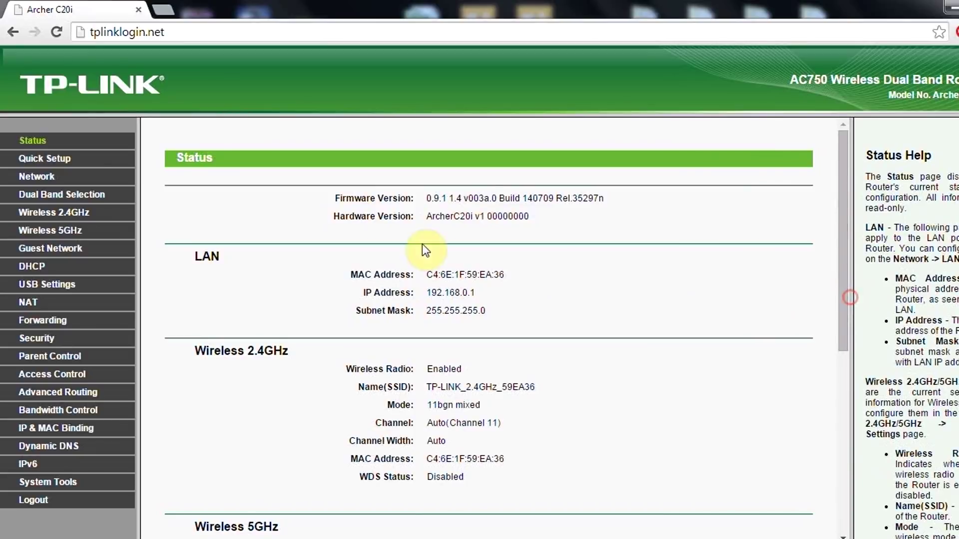
pyautogui.click(27, 161)
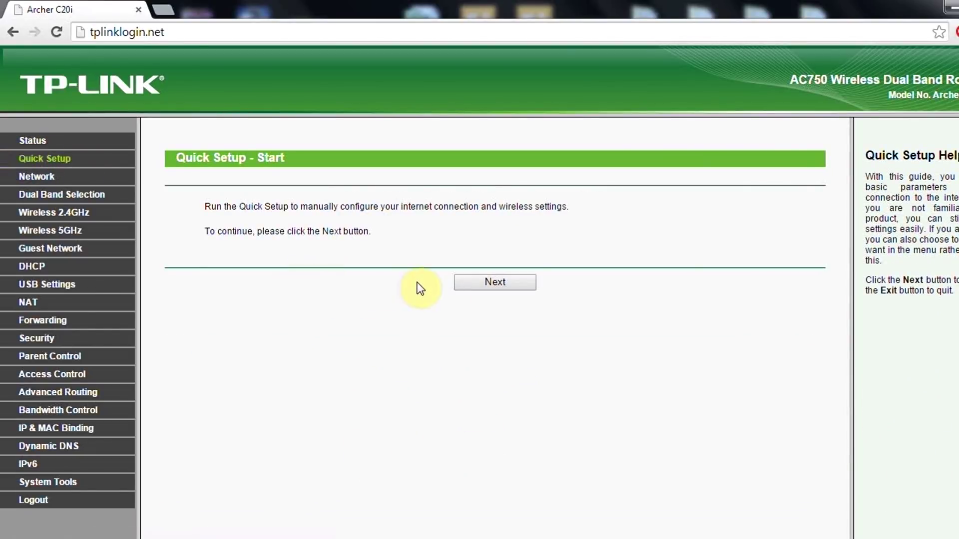
# Step: Keep both bands and region United States, and rename the 2.4GHz SSID to 'my Wifi SSID'
pyautogui.click(487, 283)
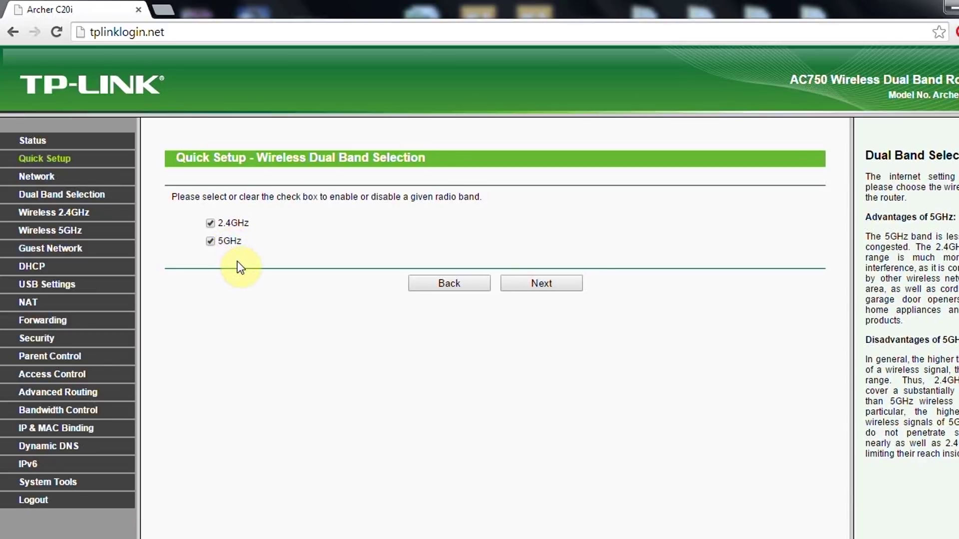
pyautogui.click(550, 289)
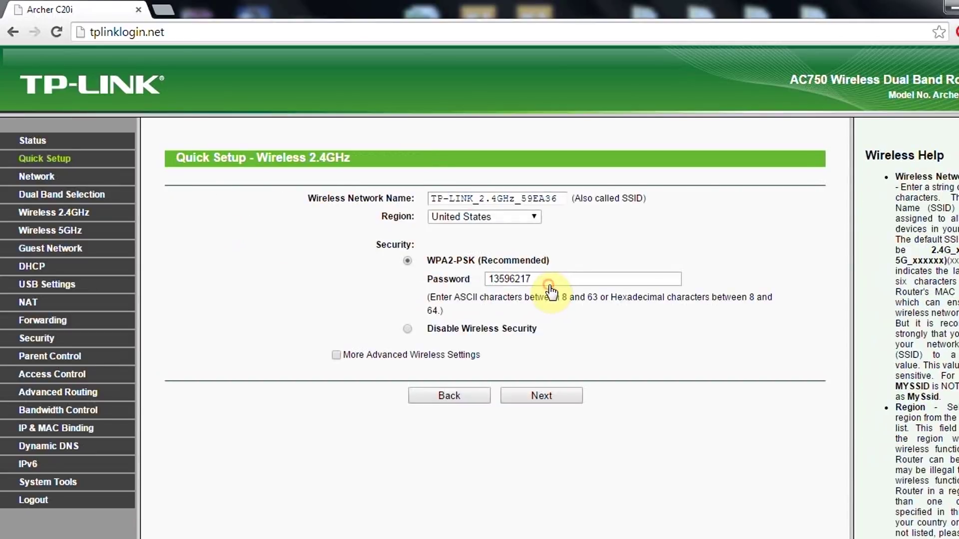
pyautogui.click(536, 218)
pyautogui.click(535, 220)
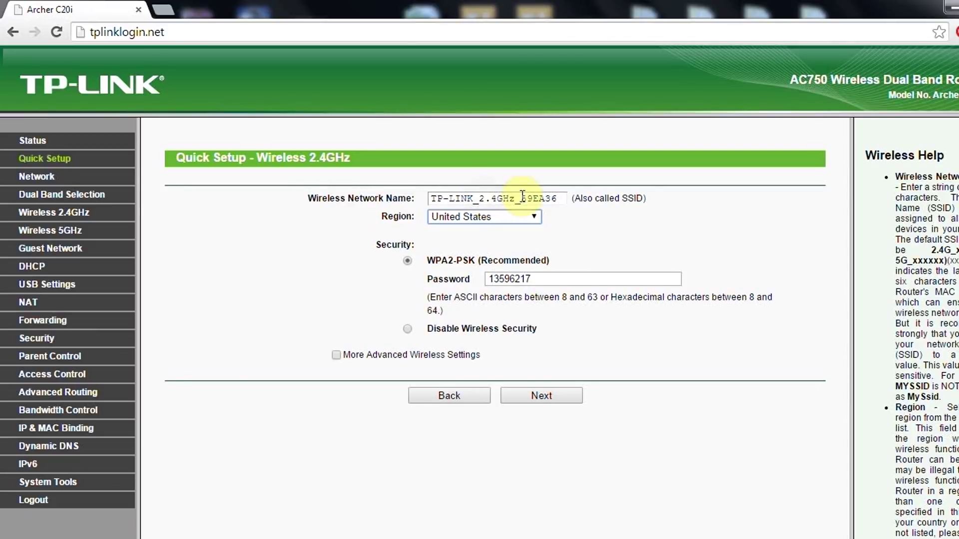
pyautogui.moveTo(559, 198); pyautogui.dragTo(334, 208)
pyautogui.write('my')
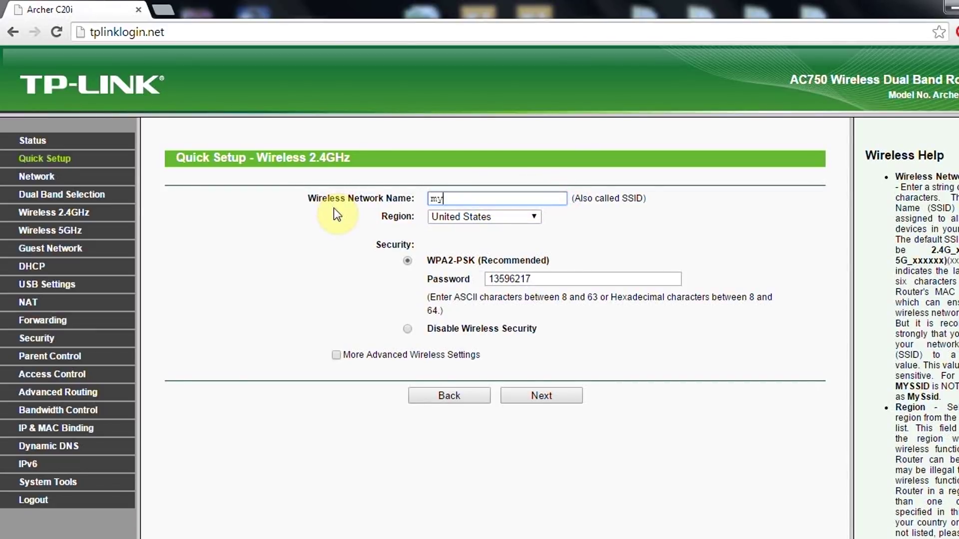
pyautogui.write(' Wifi SSID')
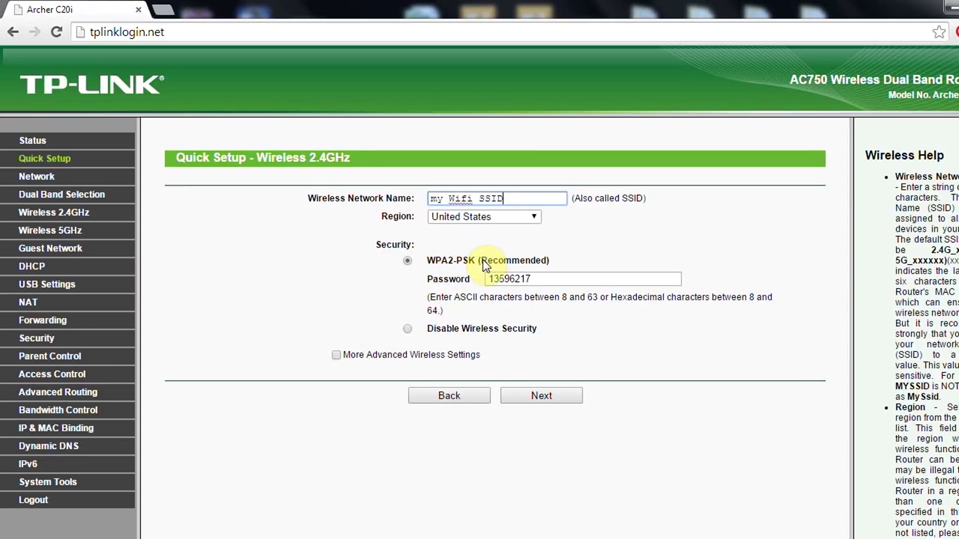
# Step: Leave the advanced 2.4GHz channel on Auto and continue past 5GHz to the Confirm summary
pyautogui.click(336, 355)
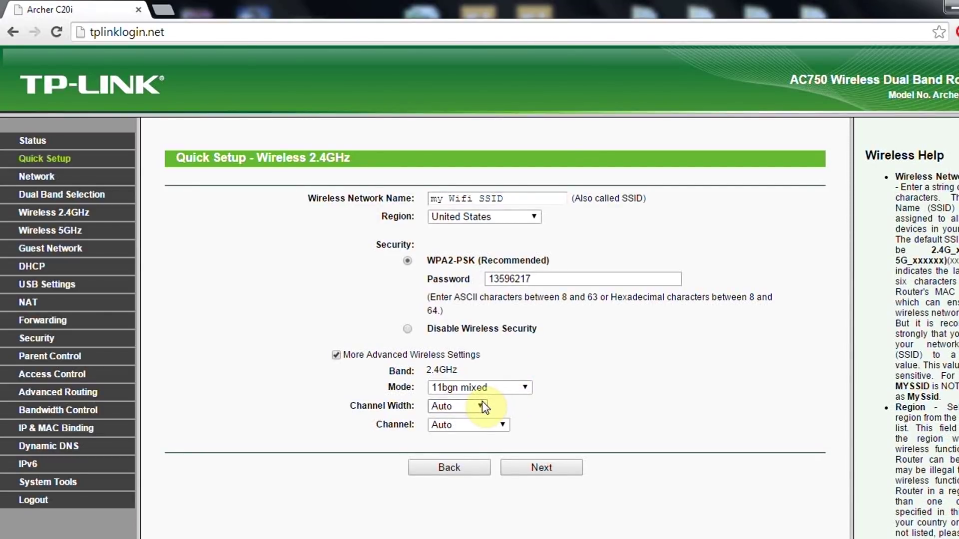
pyautogui.click(502, 427)
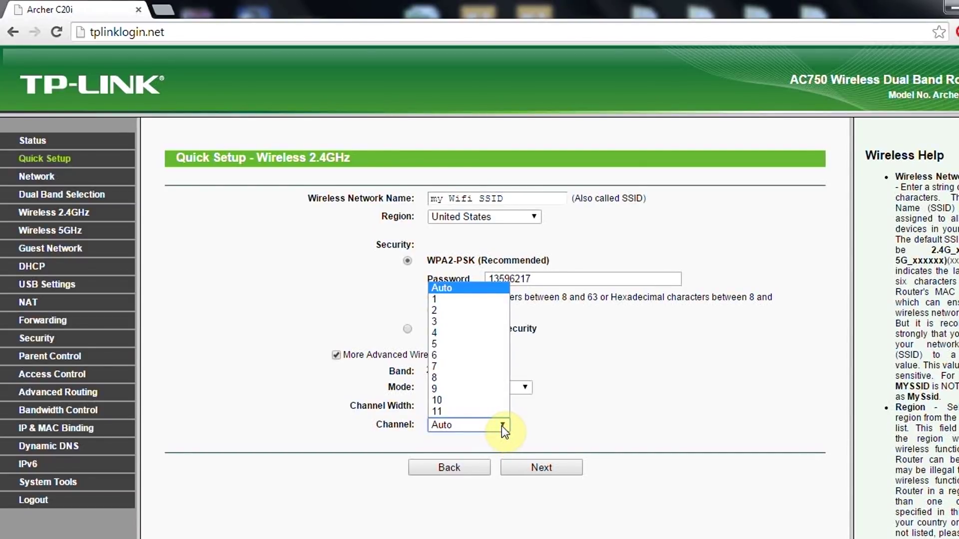
pyautogui.click(502, 426)
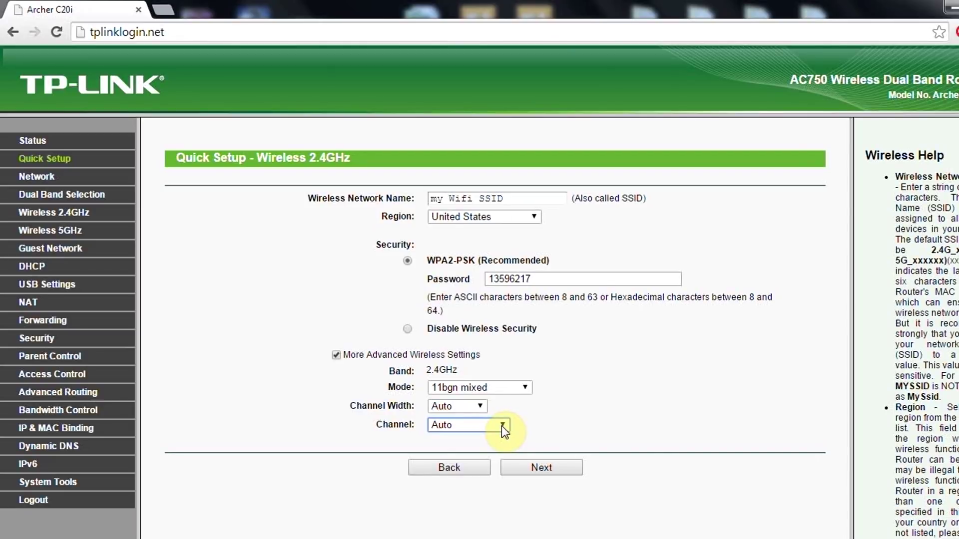
pyautogui.click(536, 469)
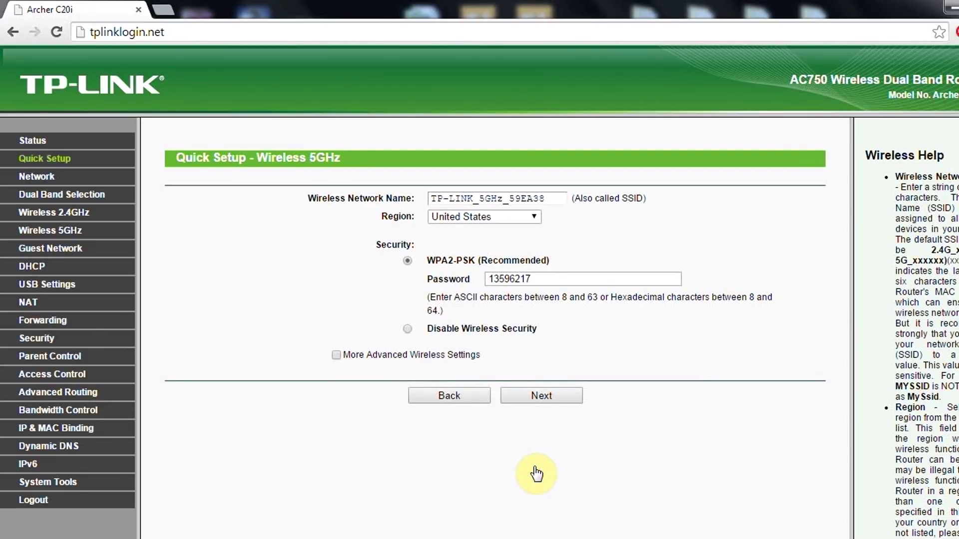
pyautogui.click(542, 397)
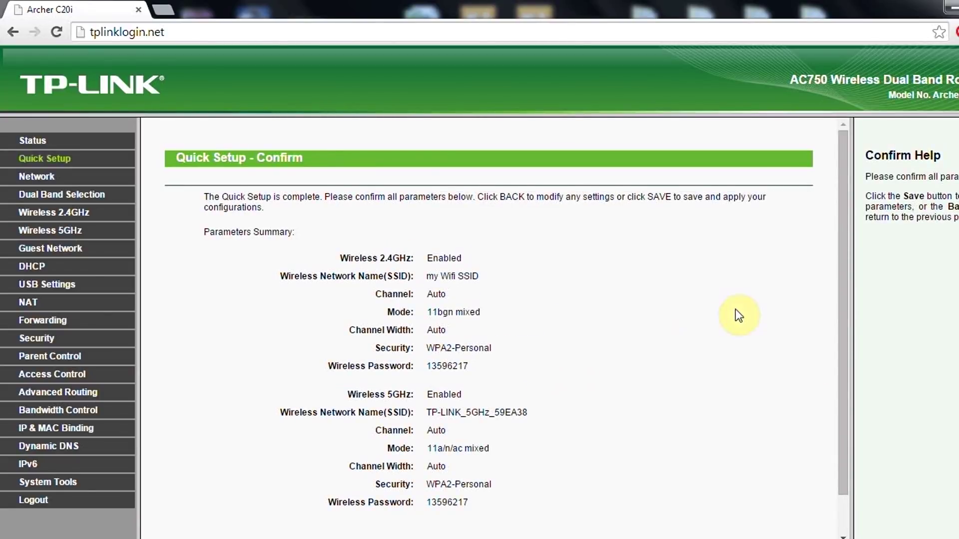
pyautogui.moveTo(838, 296); pyautogui.dragTo(843, 404)
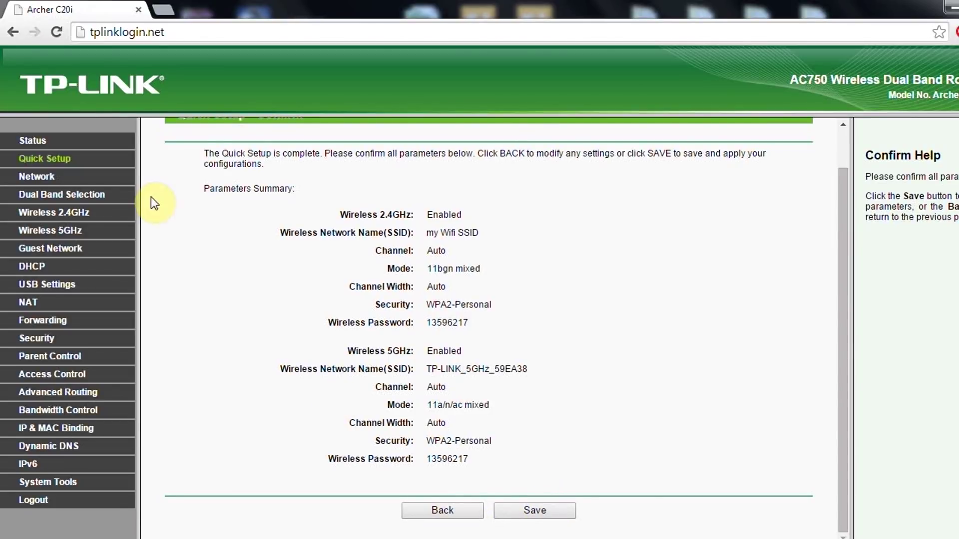
# Step: Keep the WAN connection on Dynamic IP and expand advanced options (MTU 1500, Host Name ArcherC20i)
pyautogui.click(42, 179)
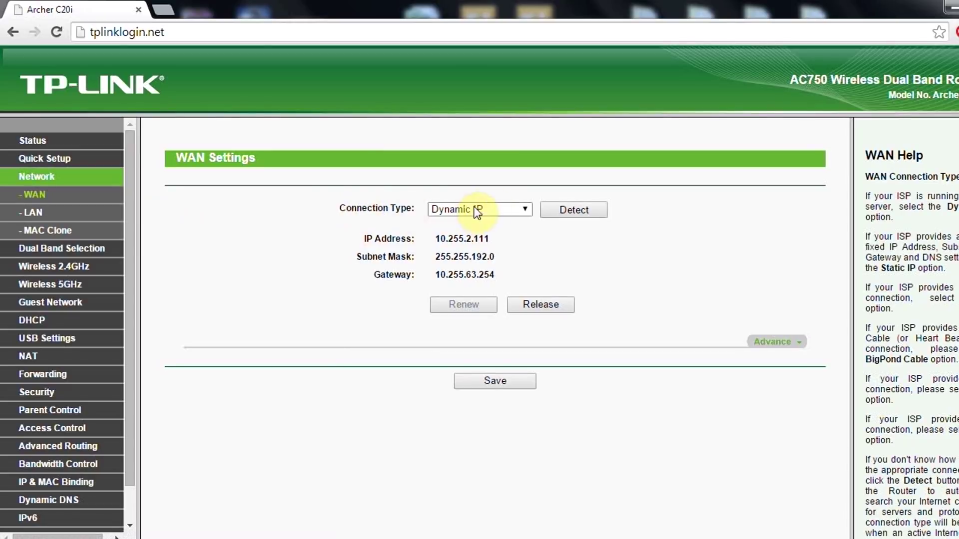
pyautogui.click(488, 210)
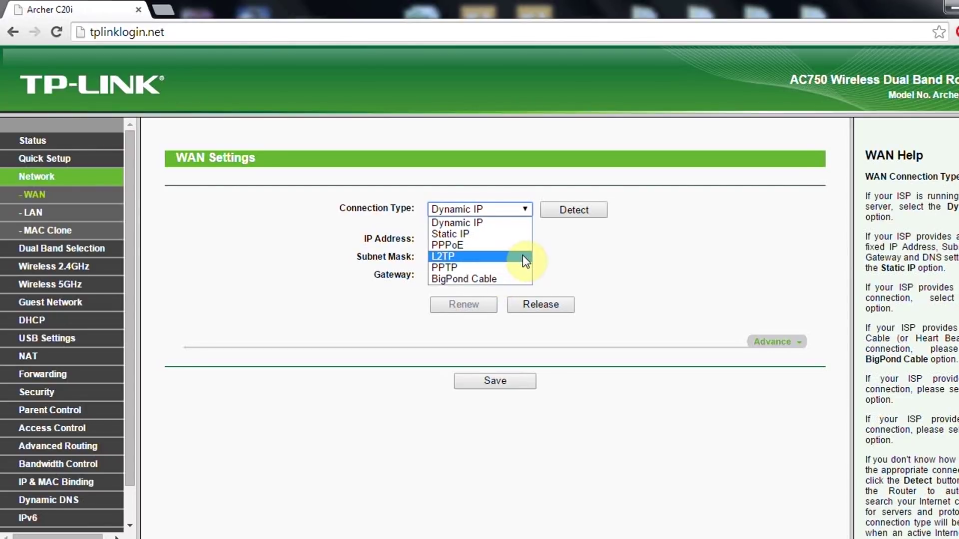
pyautogui.click(558, 233)
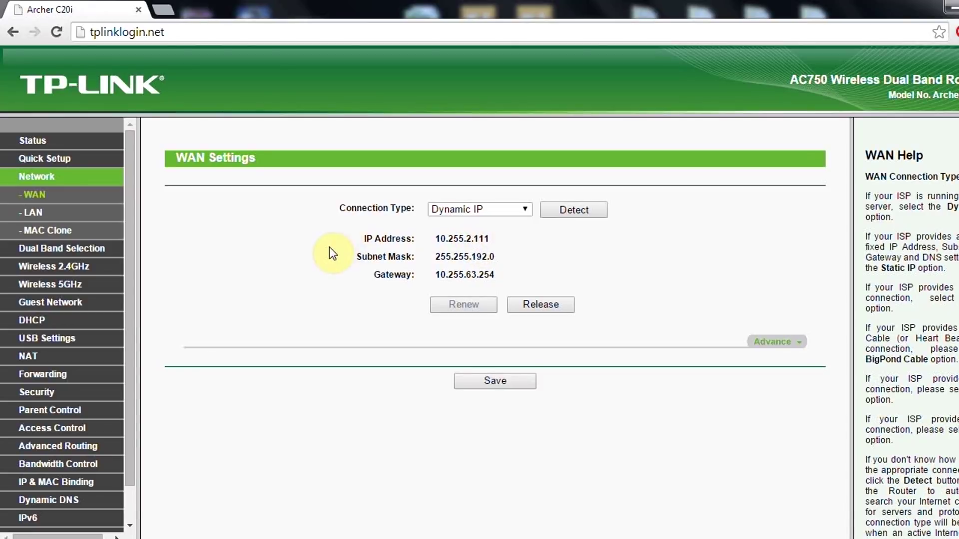
pyautogui.click(771, 344)
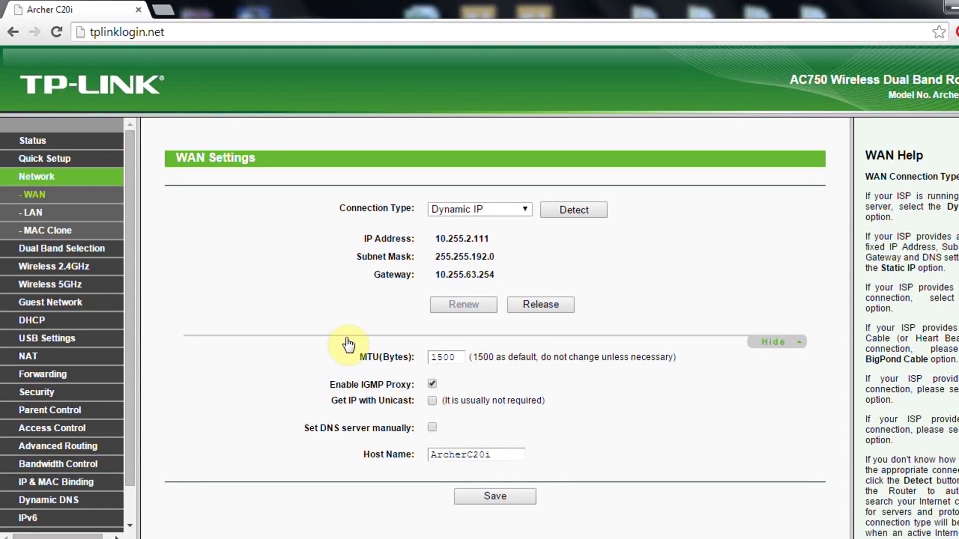
pyautogui.click(34, 212)
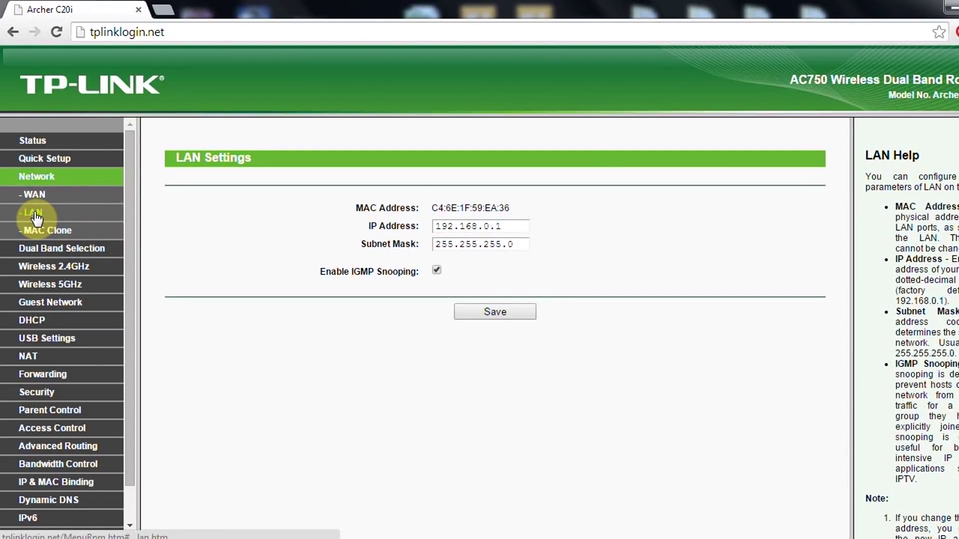
# Step: Replace the last part of the LAN IP address with 10.1
pyautogui.click(487, 227)
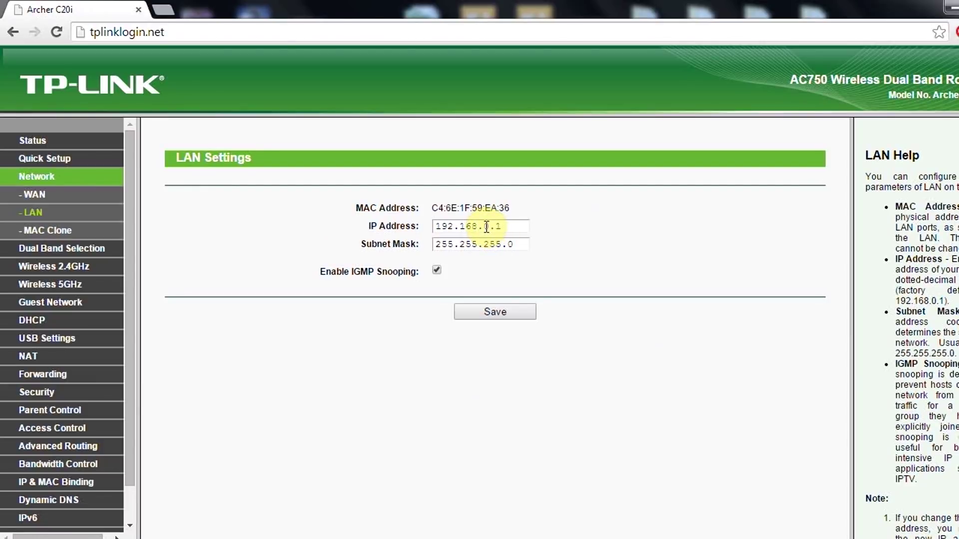
pyautogui.moveTo(487, 226); pyautogui.dragTo(574, 230)
pyautogui.write('10.1')
# Step: View MAC Clone and highlight the PC's MAC address
pyautogui.click(61, 233)
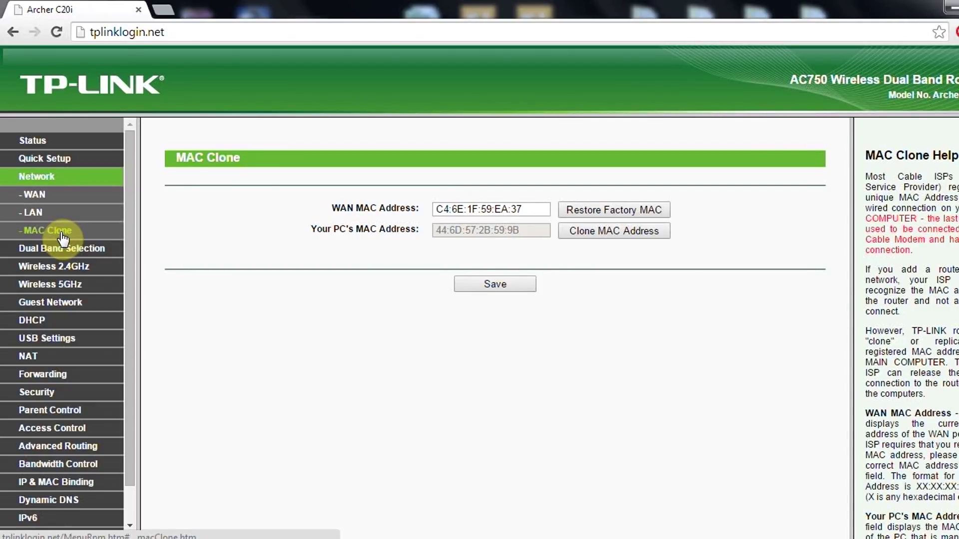
pyautogui.click(530, 228)
pyautogui.moveTo(481, 229); pyautogui.dragTo(439, 234)
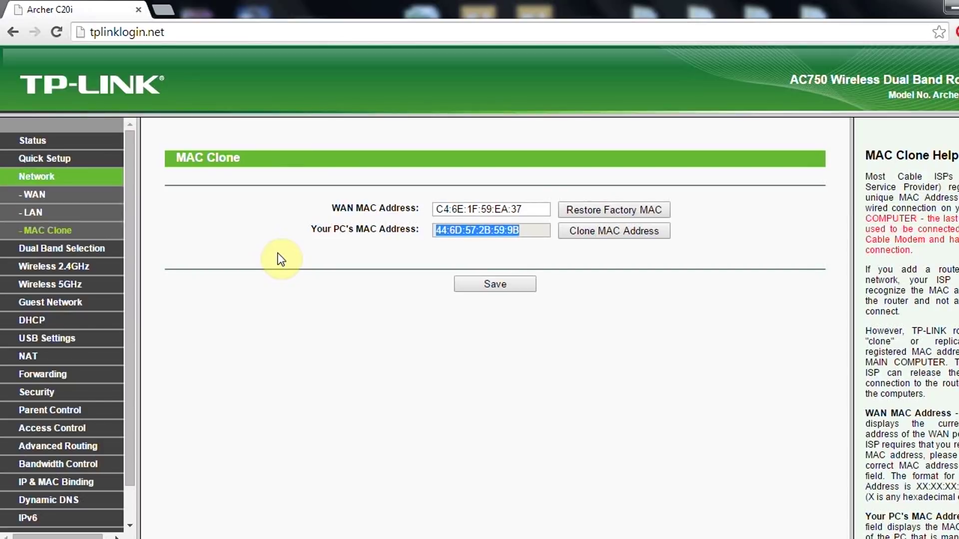
pyautogui.click(75, 249)
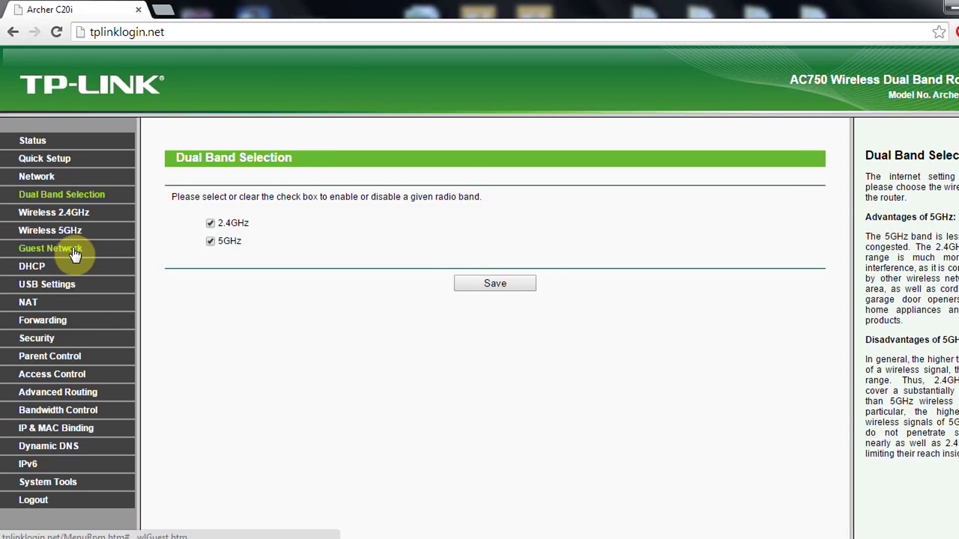
# Step: Toggle the 2.4GHz and 5GHz band checkboxes, then review 2.4GHz basic settings (United States, 11bgn mixed)
pyautogui.click(212, 243)
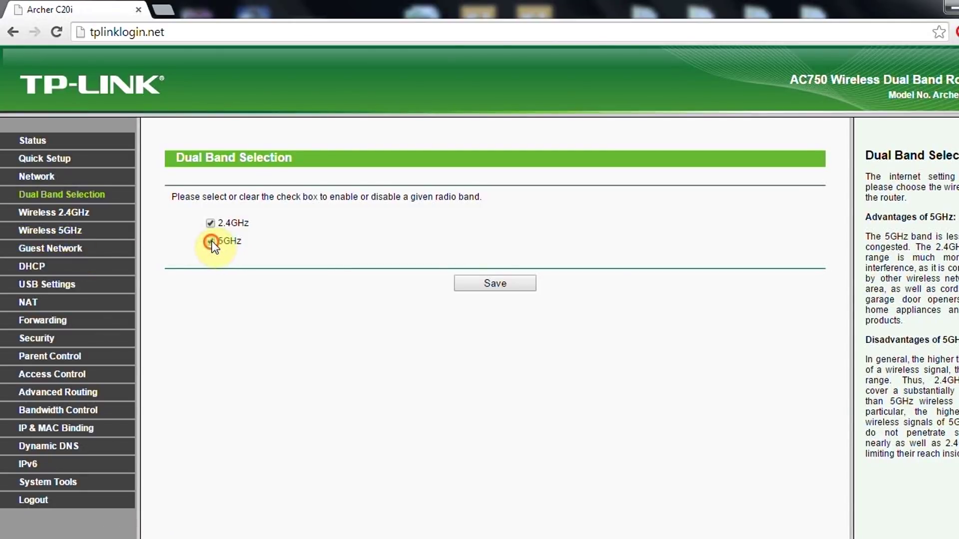
pyautogui.click(210, 223)
pyautogui.click(73, 214)
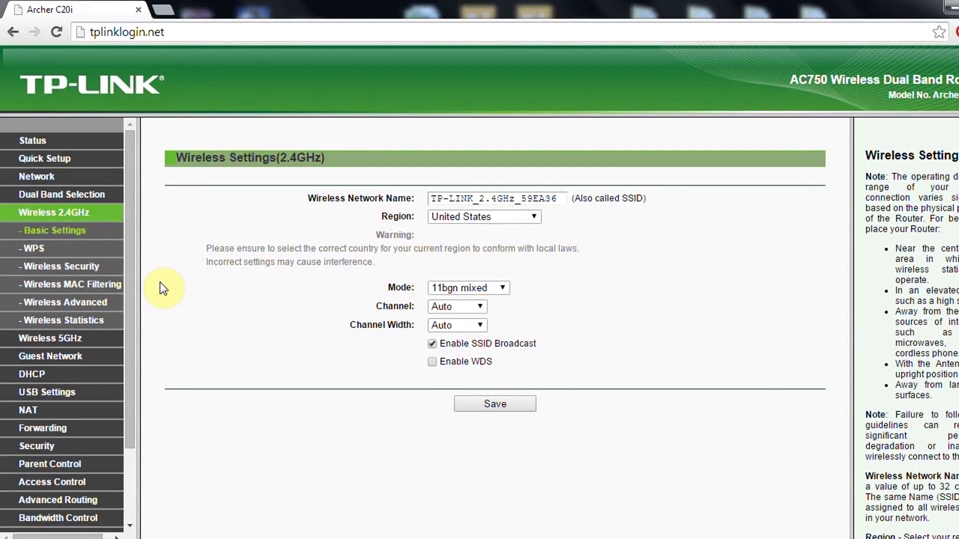
pyautogui.click(38, 248)
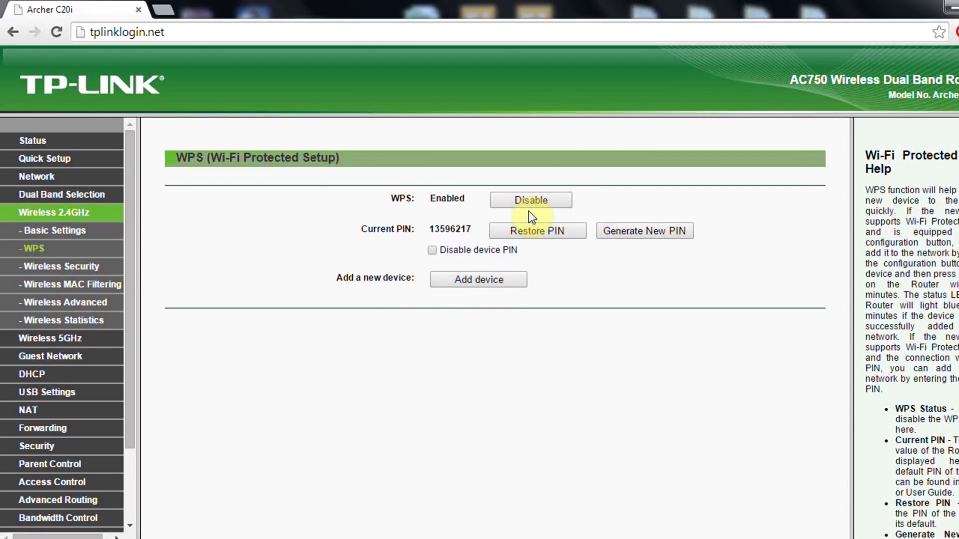
# Step: Review the WPS PIN, then set a new 2.4GHz wireless password under WPA2-PSK with AES
pyautogui.click(552, 194)
pyautogui.moveTo(429, 230); pyautogui.dragTo(475, 235)
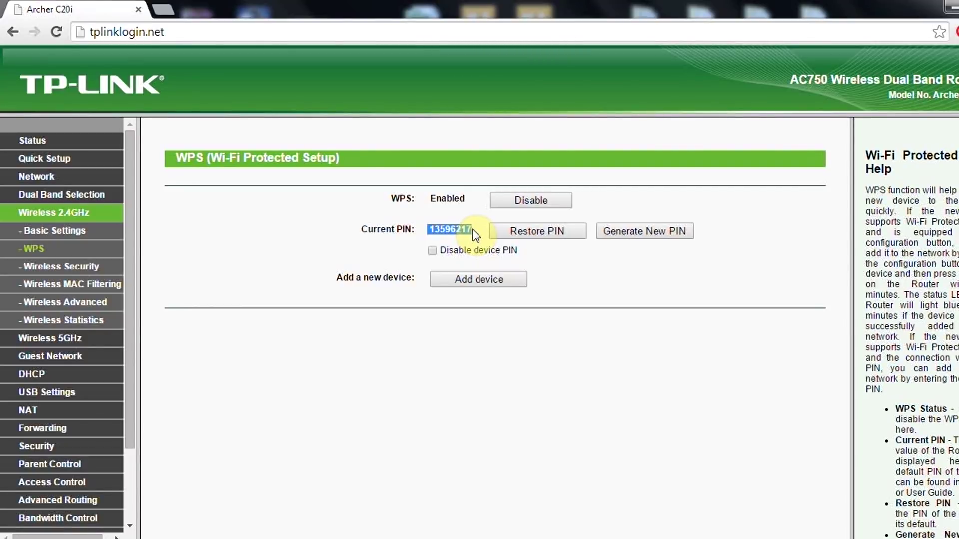
pyautogui.click(74, 269)
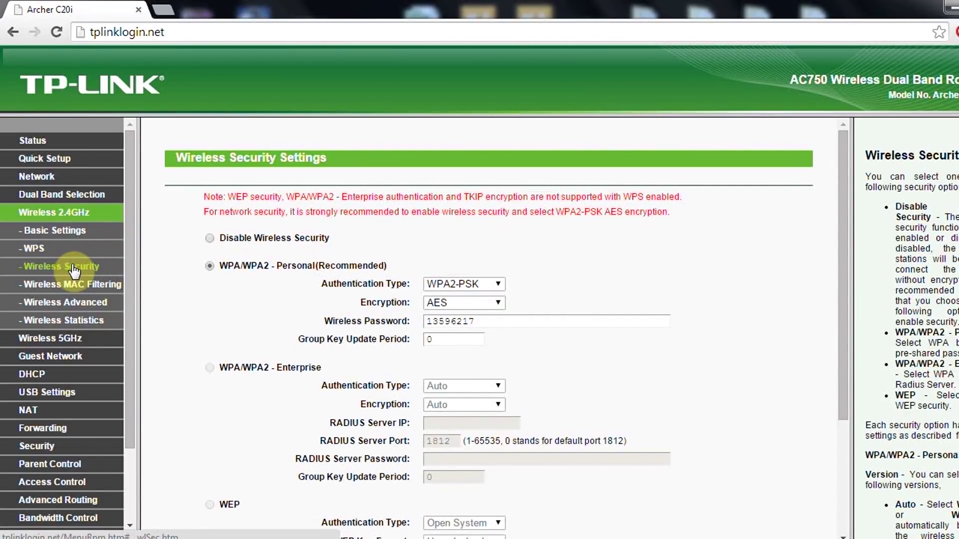
pyautogui.moveTo(287, 197); pyautogui.dragTo(337, 198)
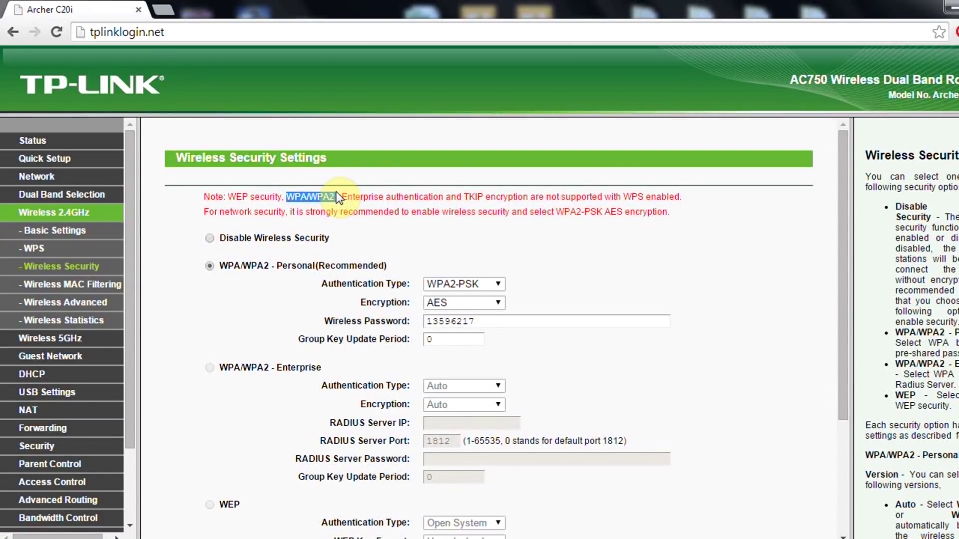
pyautogui.click(502, 302)
pyautogui.click(501, 302)
pyautogui.doubleClick(450, 322)
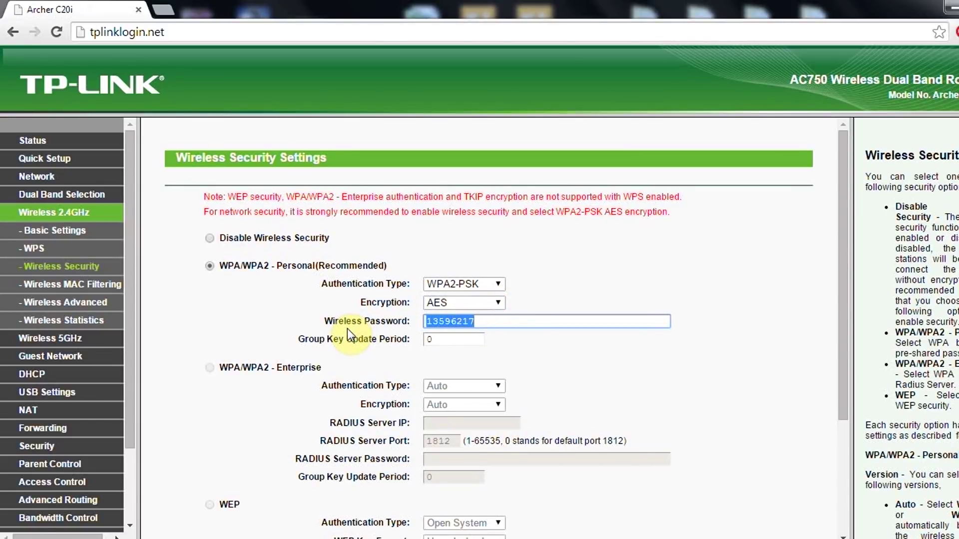
pyautogui.write('any pa')
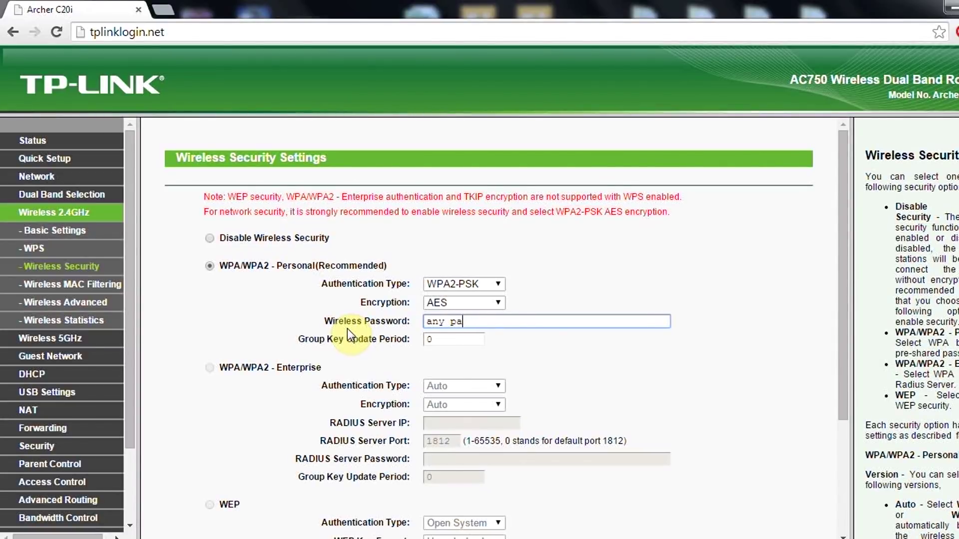
pyautogui.press('BackSpace')
pyautogui.press('BackSpace')
pyautogui.press('BackSpace')
pyautogui.write('password')
# Step: Check MAC Filtering, then switch 2.4GHz Transmit Power to Low and back to High
pyautogui.click(88, 292)
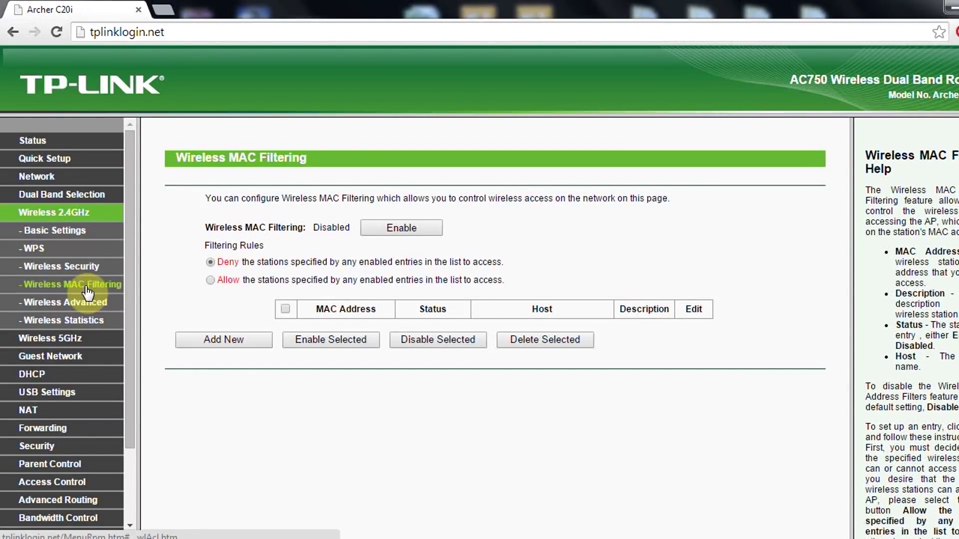
pyautogui.click(218, 343)
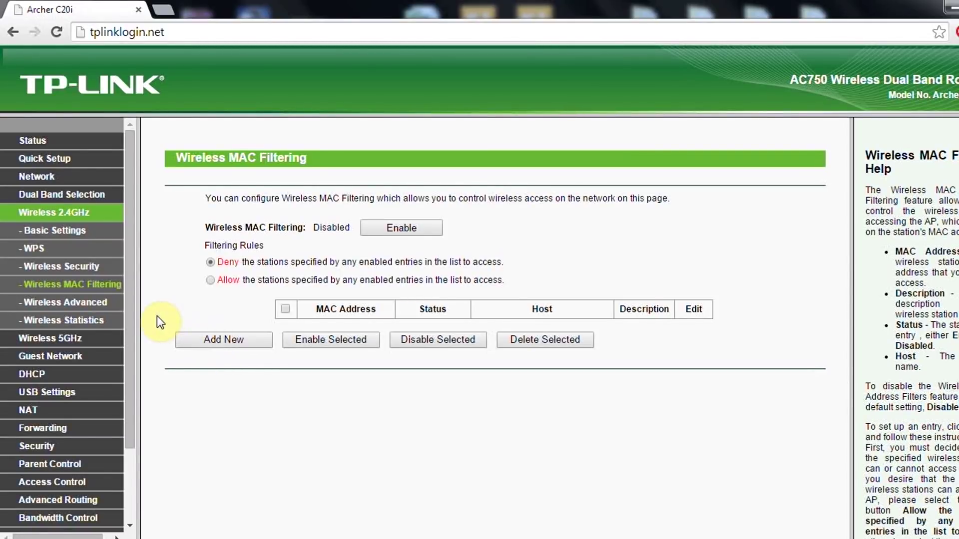
pyautogui.click(88, 304)
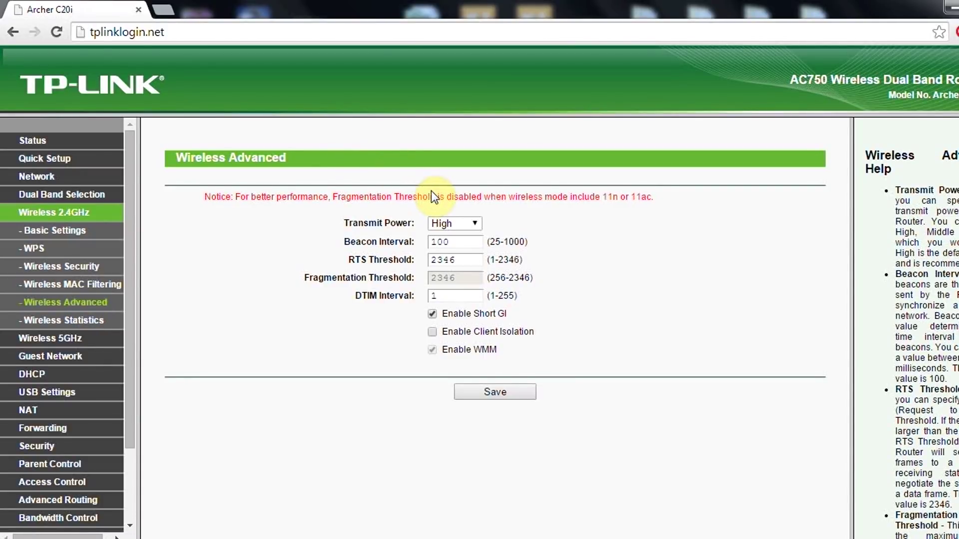
pyautogui.click(475, 224)
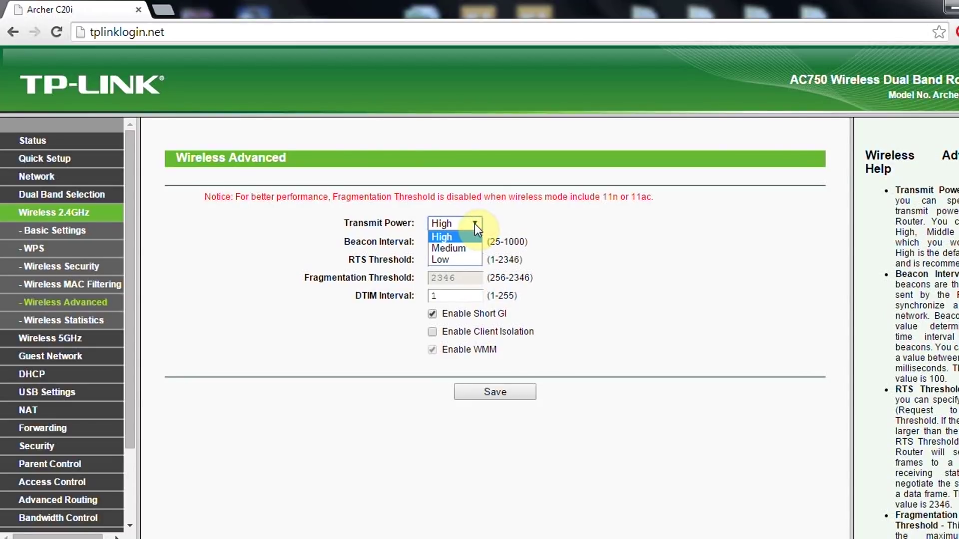
pyautogui.click(463, 257)
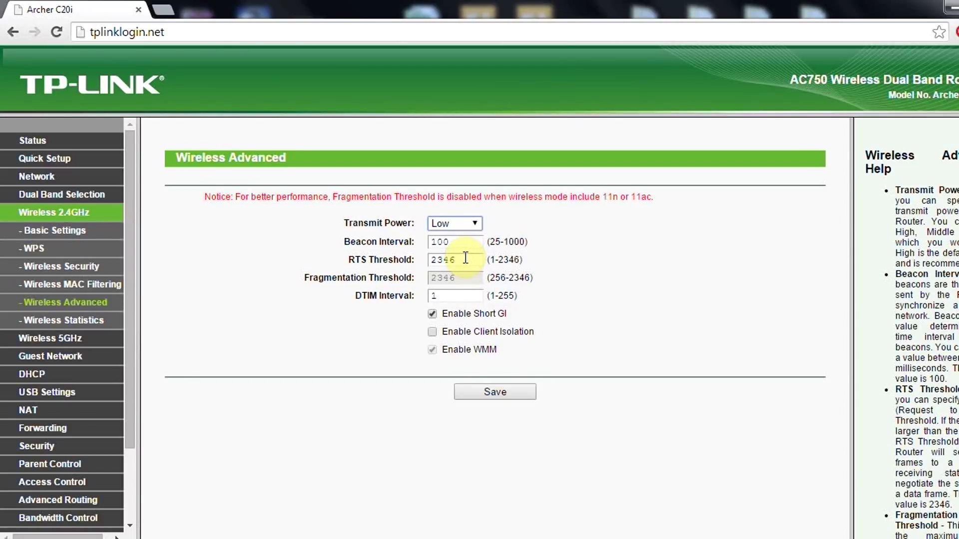
pyautogui.click(465, 258)
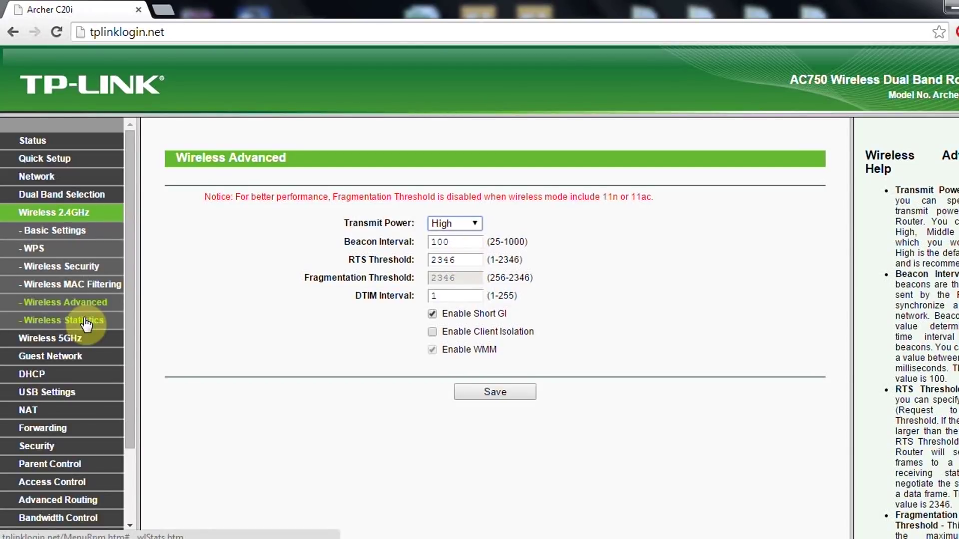
# Step: Enable WDS, scan and bridge to Blakaj, dismiss the channel warning, then disable WDS again
pyautogui.click(67, 240)
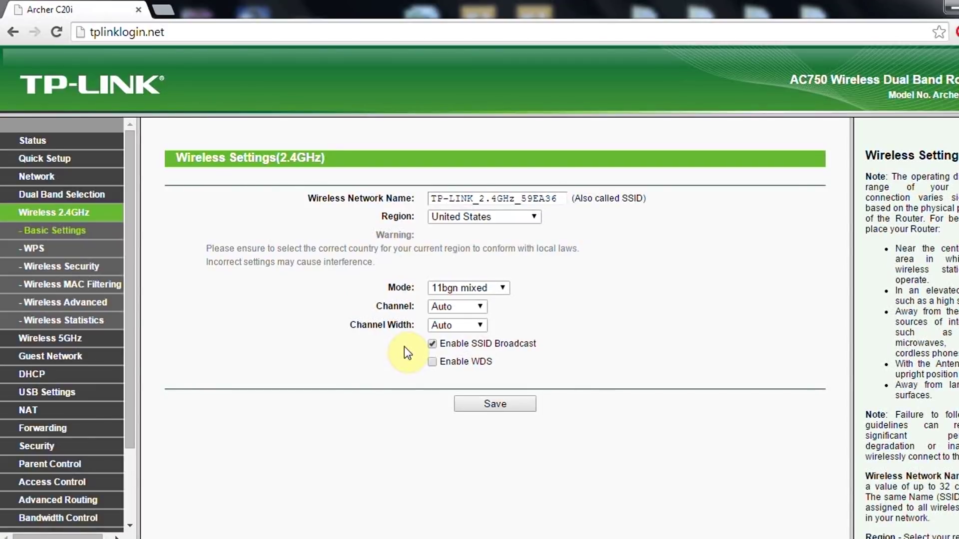
pyautogui.click(432, 364)
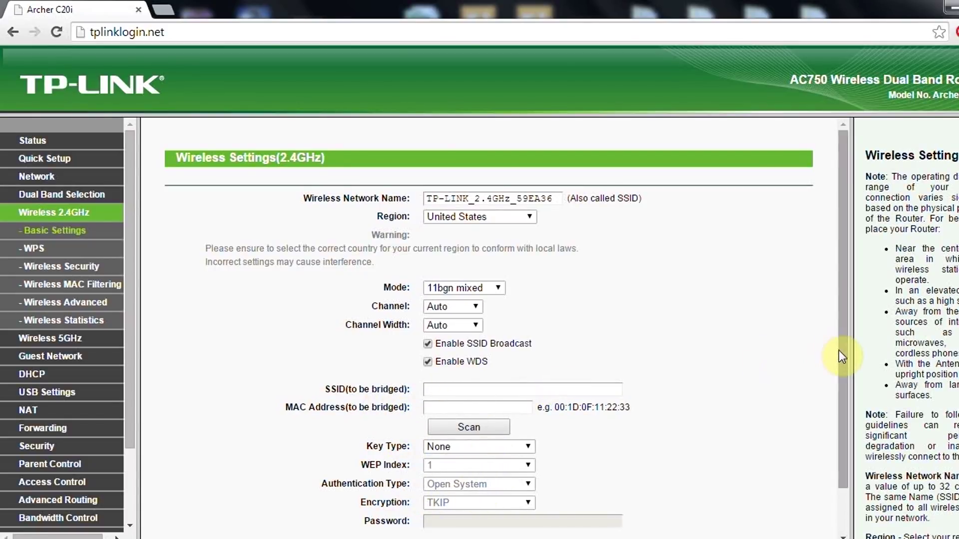
pyautogui.moveTo(839, 353); pyautogui.dragTo(840, 439)
pyautogui.click(477, 376)
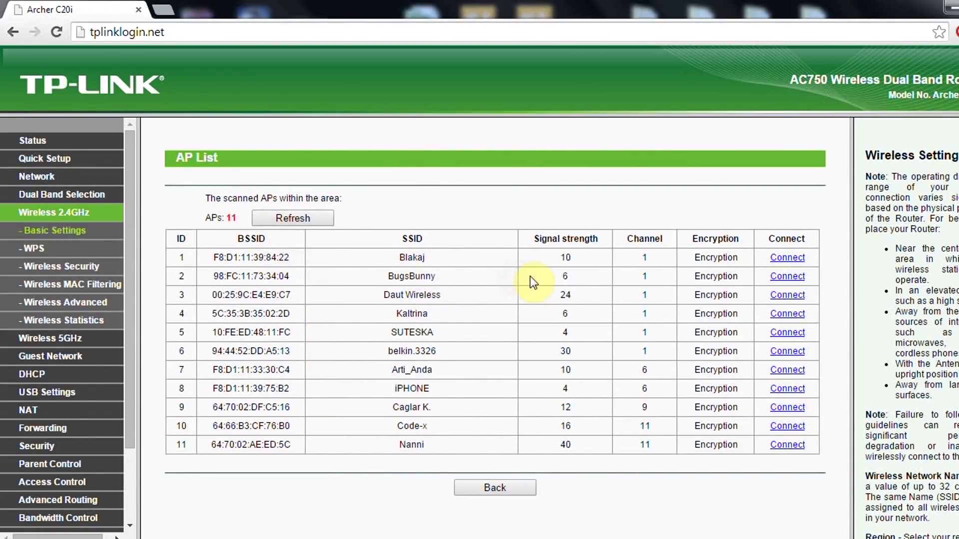
pyautogui.click(787, 257)
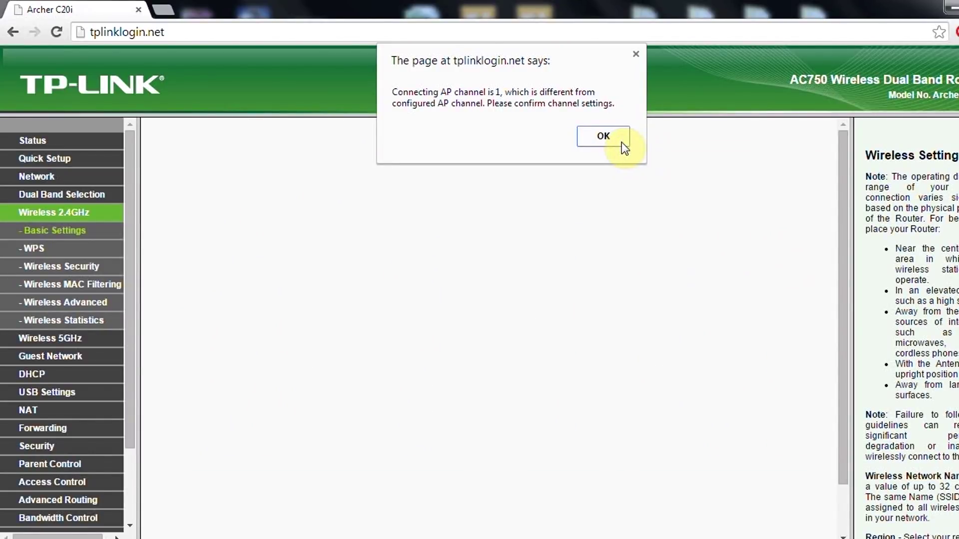
pyautogui.click(635, 54)
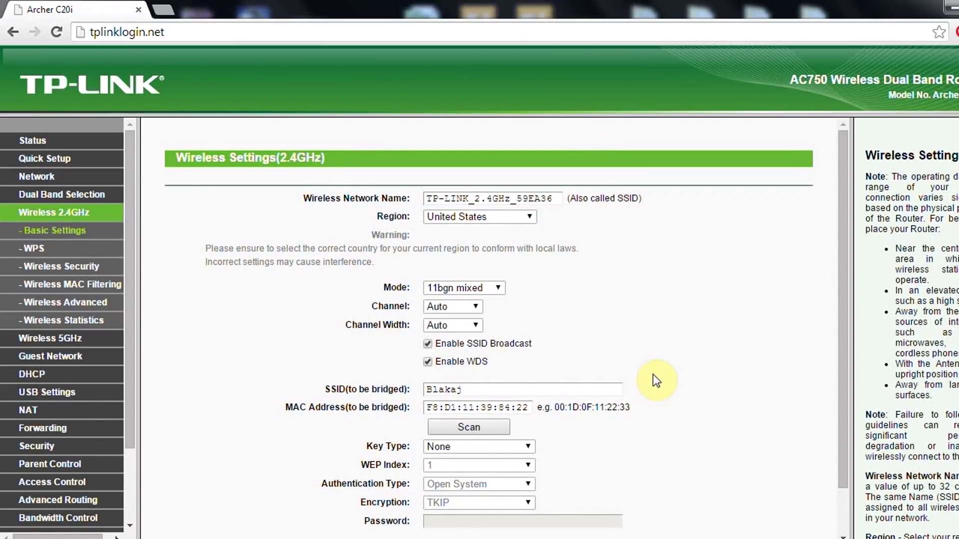
pyautogui.click(428, 362)
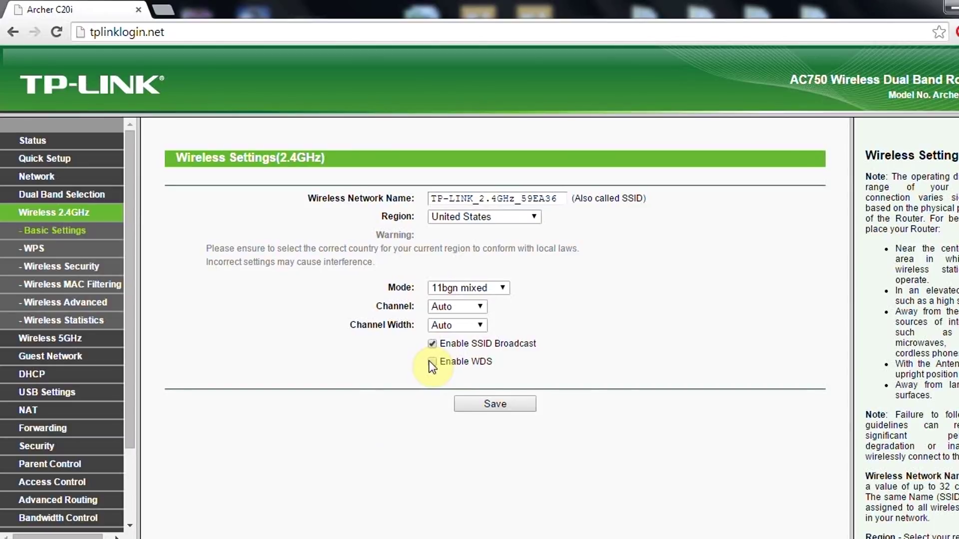
pyautogui.click(67, 343)
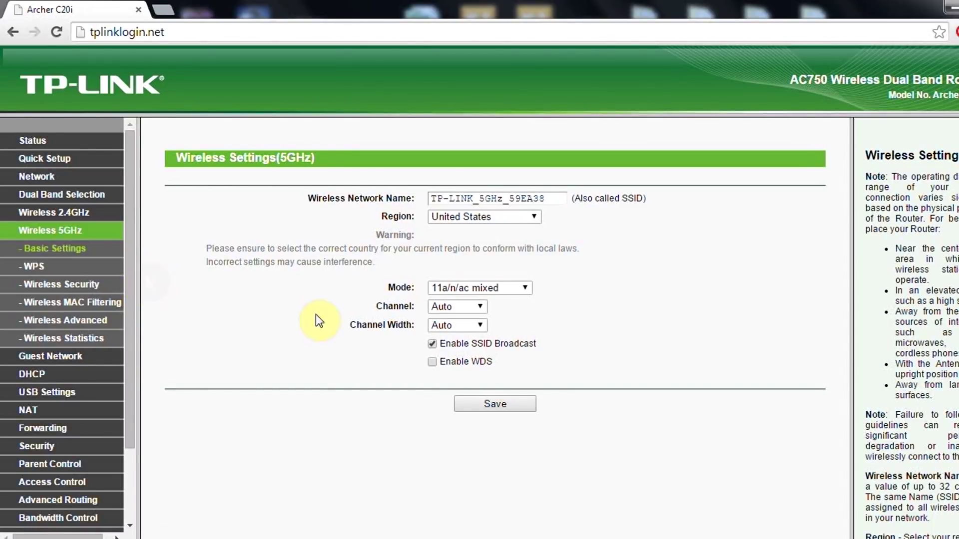
# Step: Browse the 5GHz Channel Width and Channel lists, leaving both on Auto
pyautogui.click(481, 325)
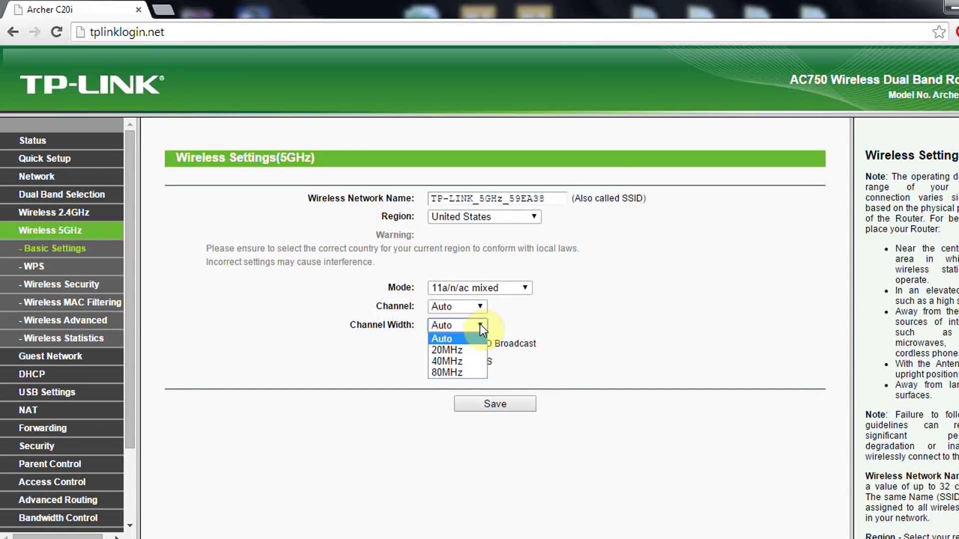
pyautogui.click(481, 325)
pyautogui.click(479, 326)
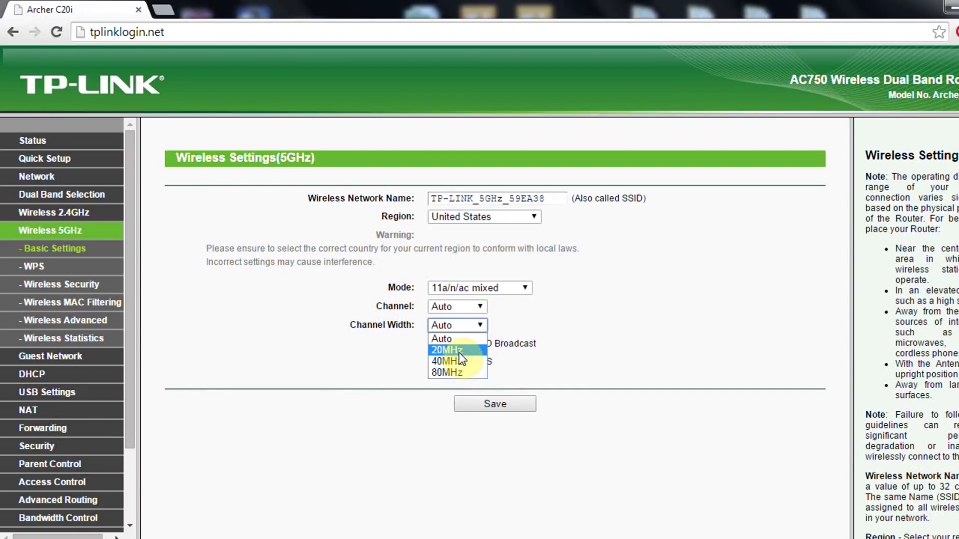
pyautogui.click(479, 307)
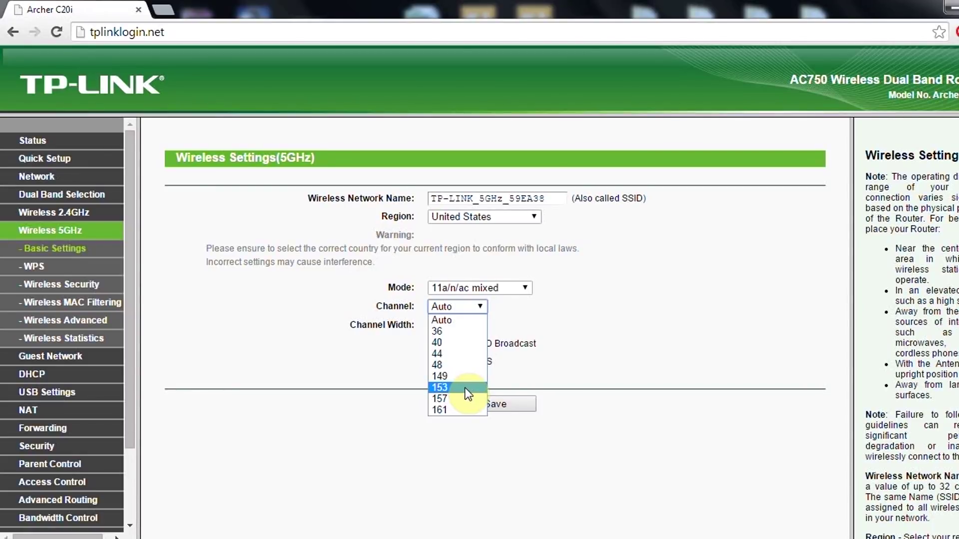
pyautogui.click(592, 299)
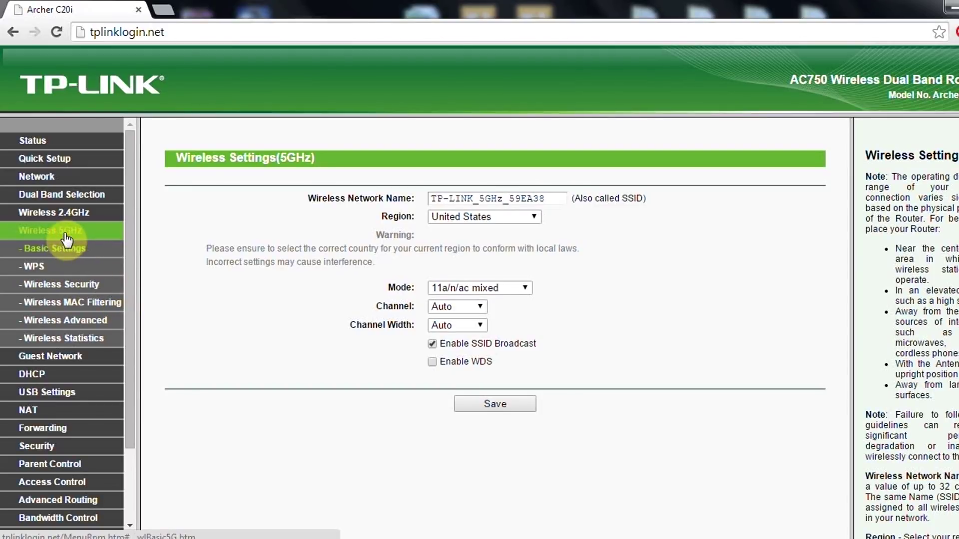
pyautogui.click(60, 359)
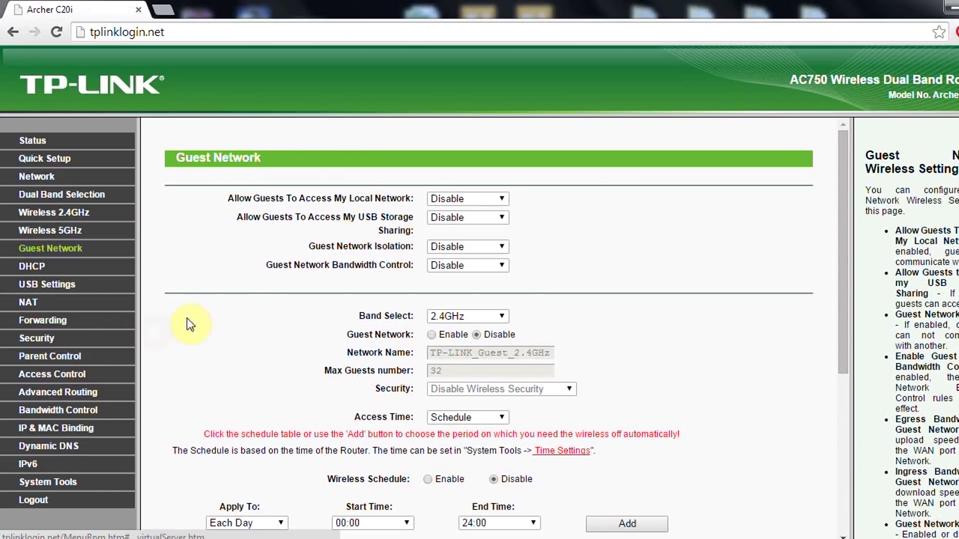
# Step: Enable the 2.4GHz guest network TP-LINK_Guest_2.4GHz, with 32 maximum guests
pyautogui.click(432, 334)
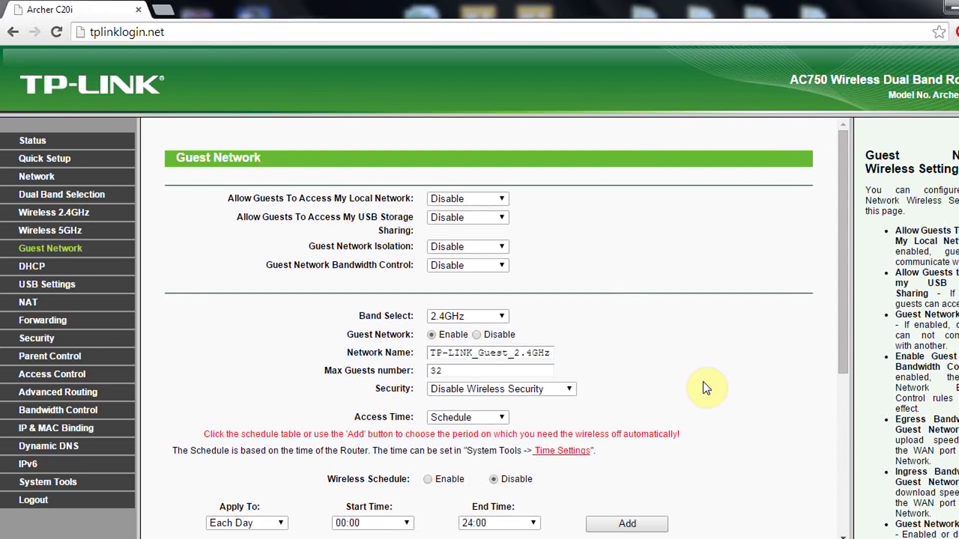
pyautogui.moveTo(841, 342); pyautogui.dragTo(834, 467)
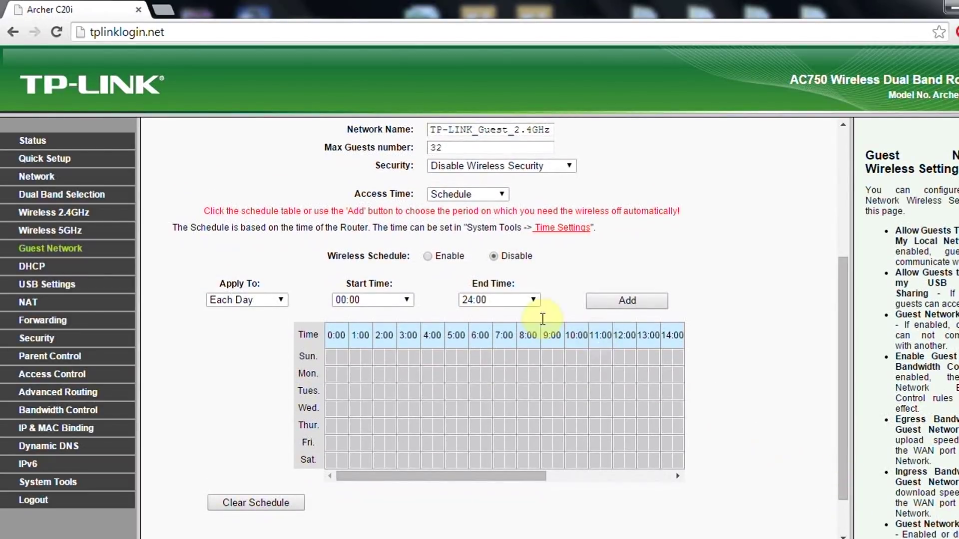
# Step: Enable the guest wireless schedule, set End Time to 15:30, and mark Sunday 4:00–7:00
pyautogui.click(428, 256)
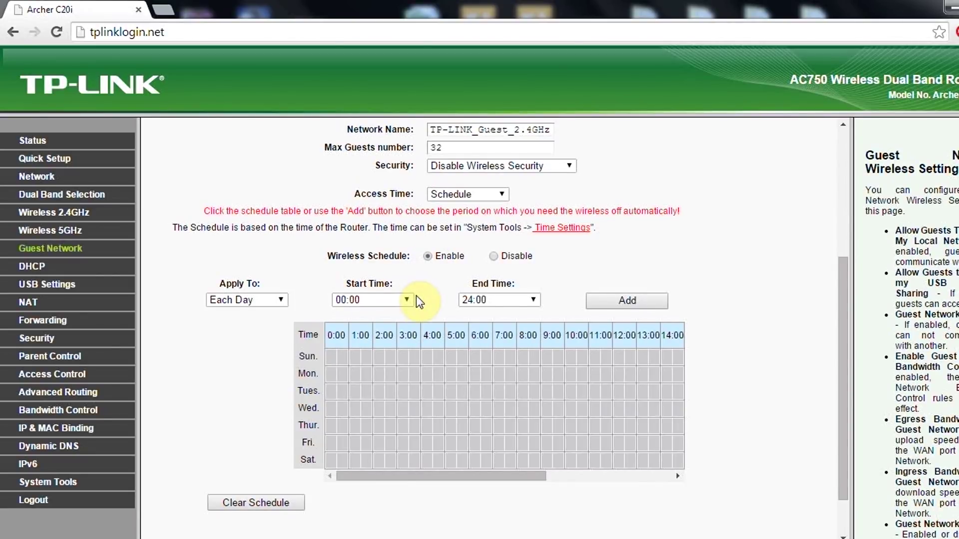
pyautogui.click(533, 299)
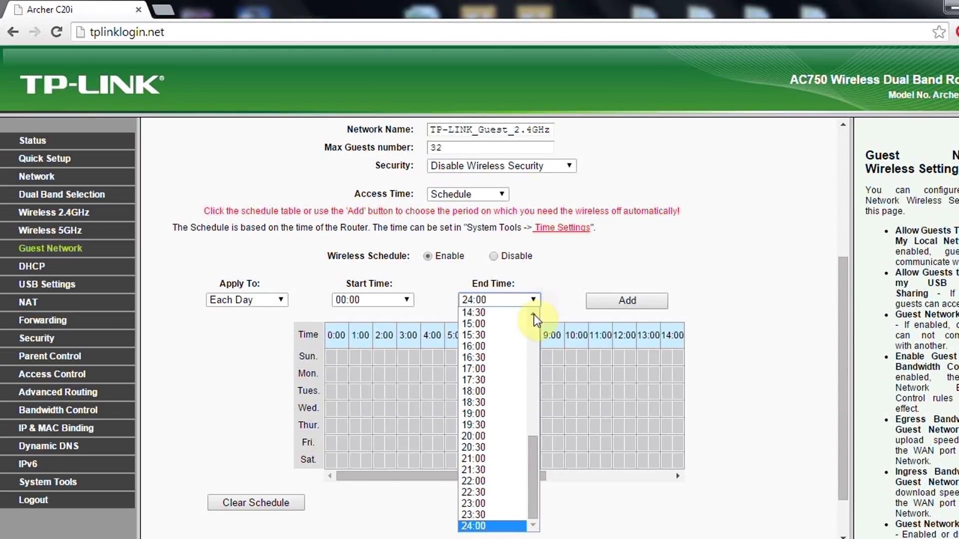
pyautogui.click(512, 335)
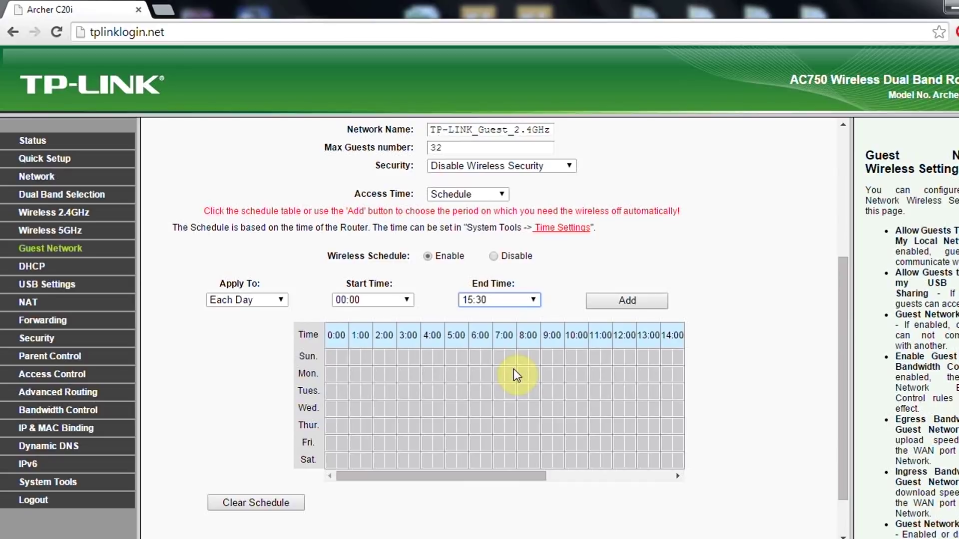
pyautogui.moveTo(333, 354); pyautogui.dragTo(489, 392)
pyautogui.moveTo(428, 358); pyautogui.dragTo(490, 364)
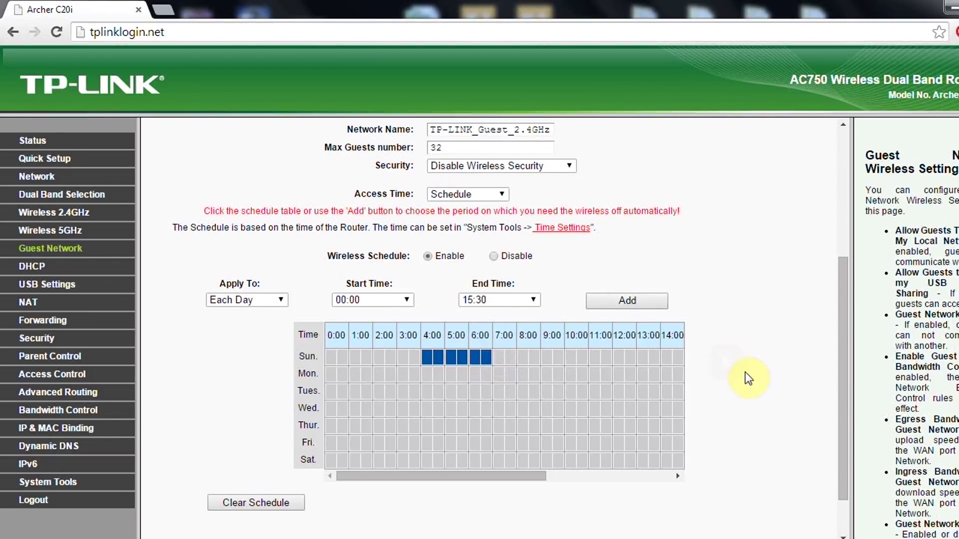
pyautogui.scroll(1, 400, 325)
# Step: After a look at DHCP settings, change the router's LAN IP address to 192.168.10.1
pyautogui.click(36, 269)
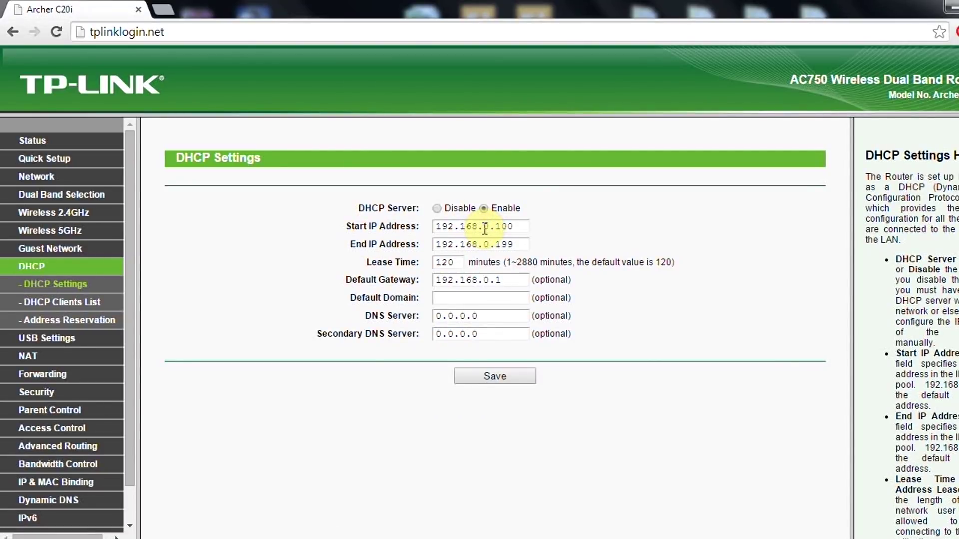
pyautogui.click(439, 225)
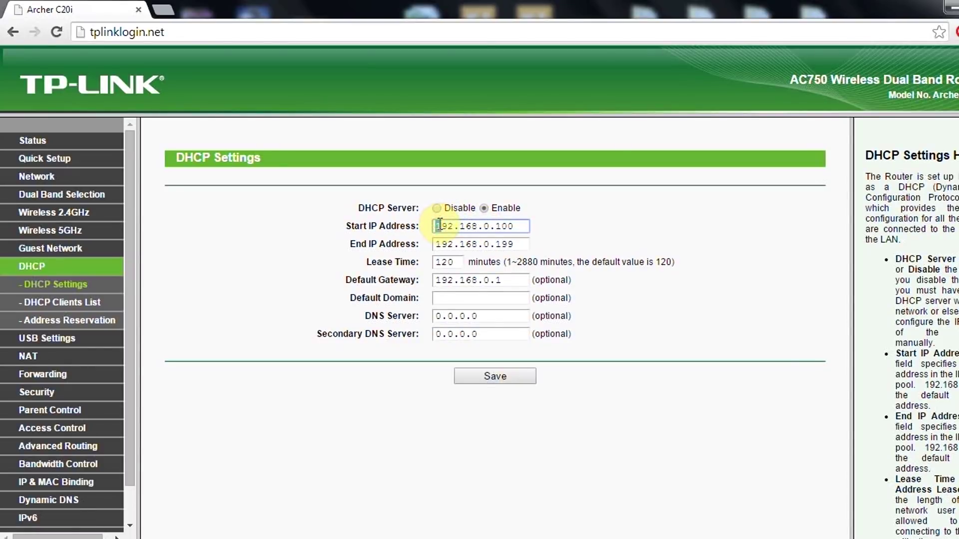
pyautogui.click(44, 184)
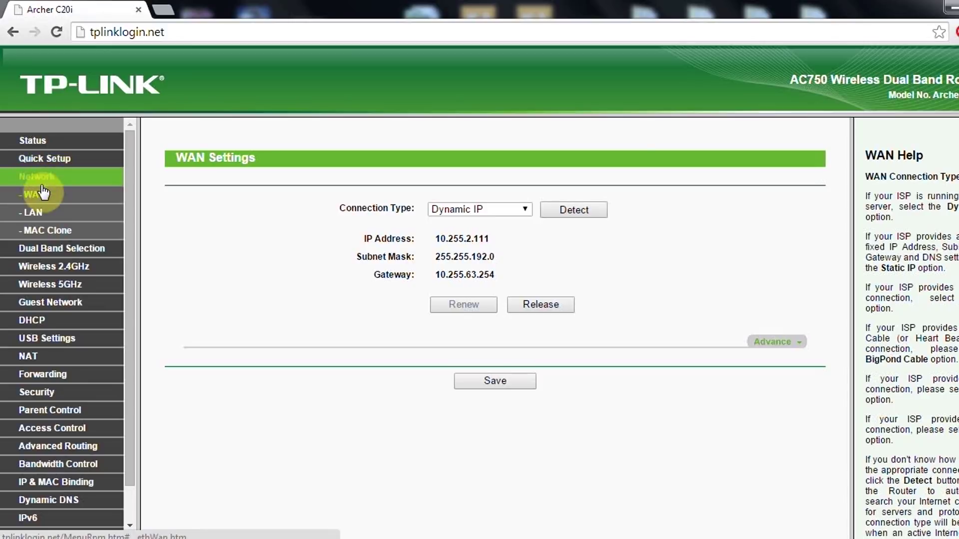
pyautogui.click(35, 213)
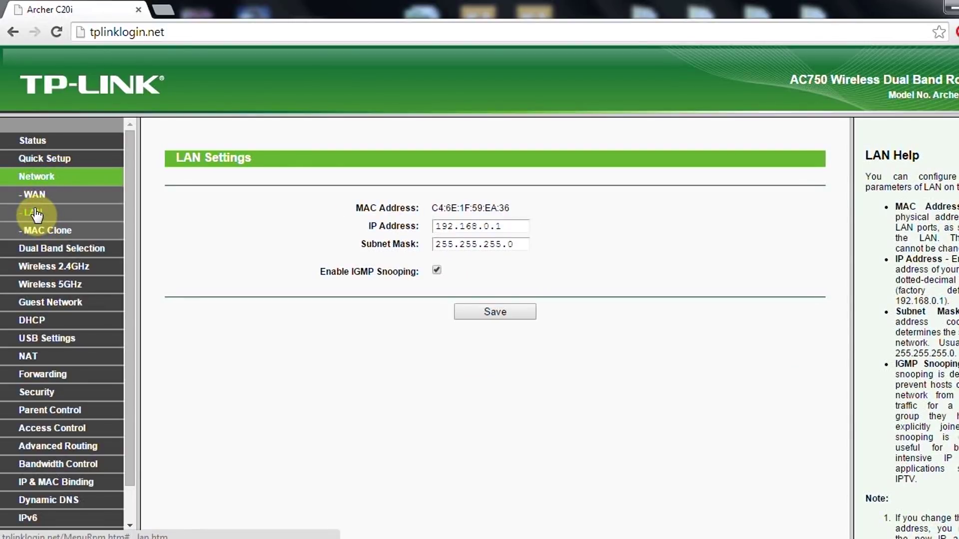
pyautogui.moveTo(482, 226); pyautogui.dragTo(542, 224)
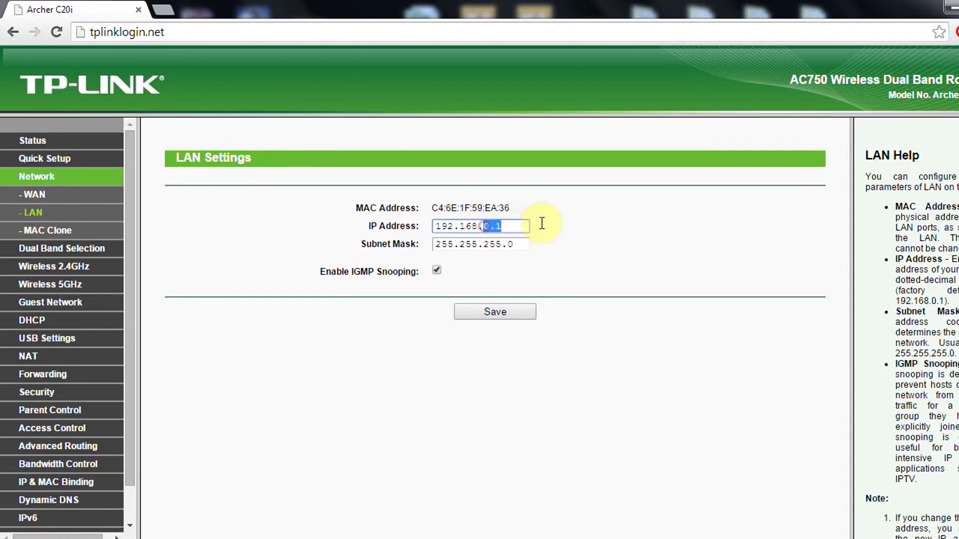
pyautogui.write('10.1')
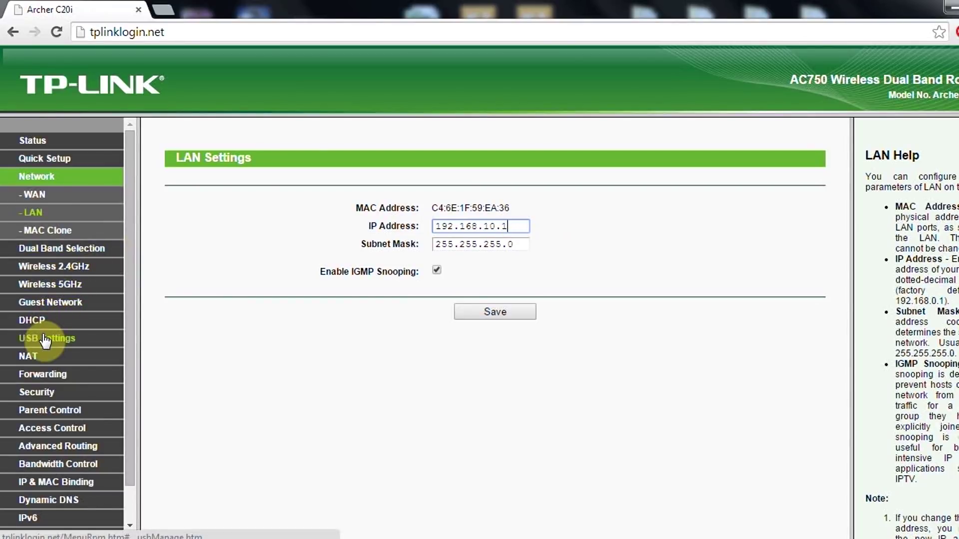
# Step: Set the DHCP address pool to 192.168.10.100 through 192.168.10.120
pyautogui.click(39, 322)
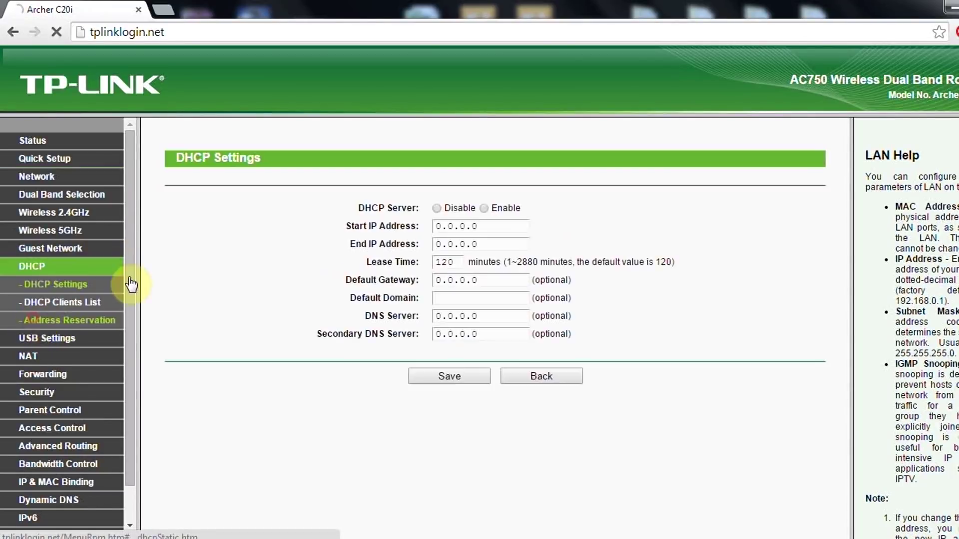
pyautogui.click(485, 228)
pyautogui.write('1')
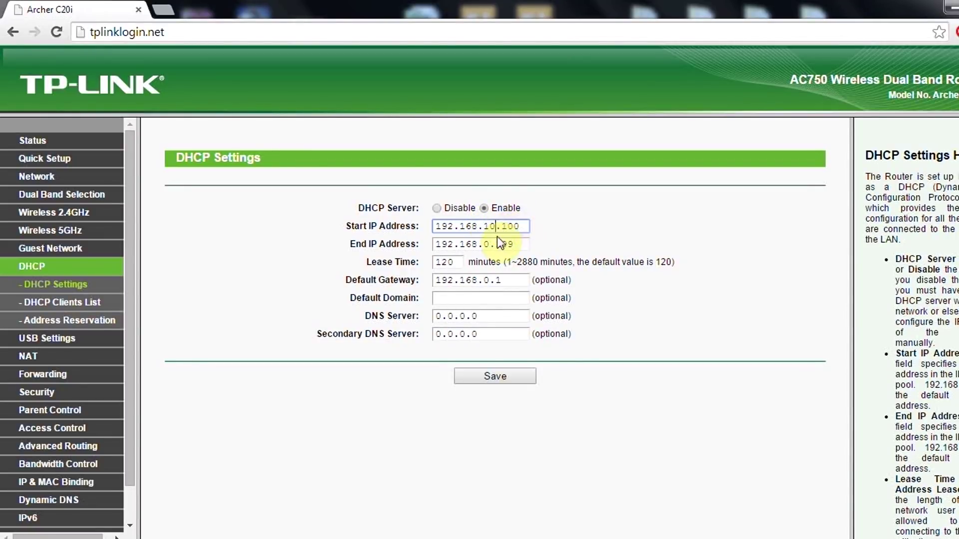
pyautogui.click(487, 243)
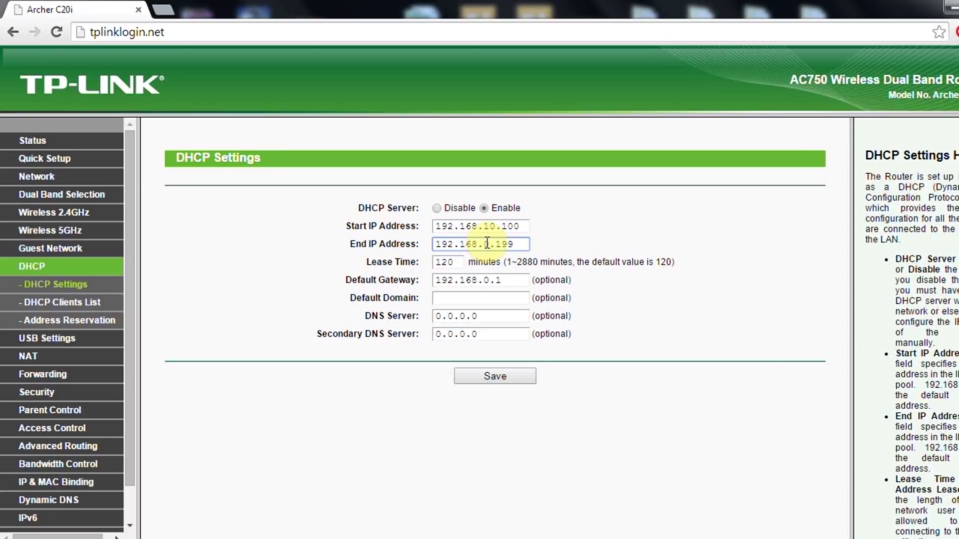
pyautogui.write('1')
pyautogui.moveTo(501, 244); pyautogui.dragTo(525, 240)
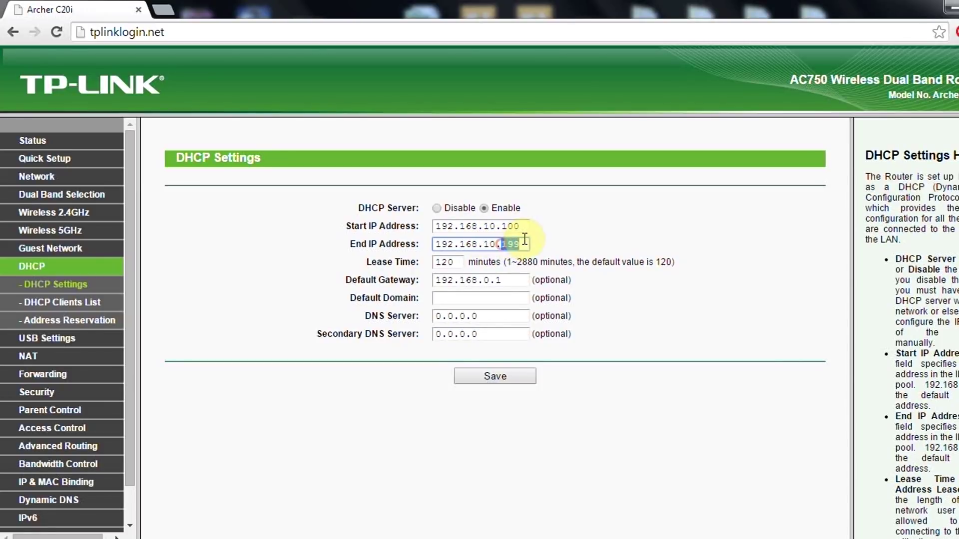
pyautogui.write('120')
pyautogui.click(451, 261)
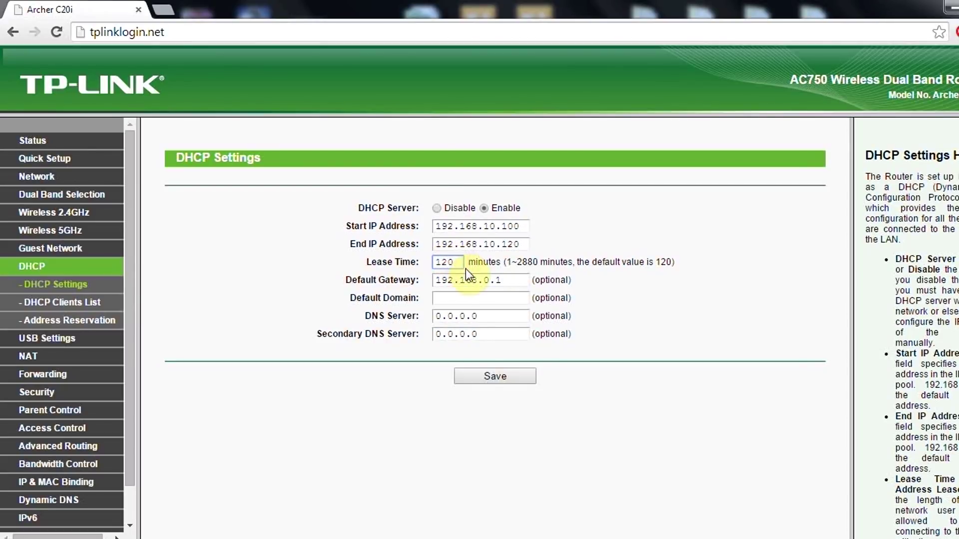
# Step: Change the DHCP default gateway to 192.168.10.1
pyautogui.click(492, 280)
pyautogui.moveTo(484, 279); pyautogui.dragTo(516, 277)
pyautogui.write('10.101')
pyautogui.press('BackSpace')
pyautogui.press('BackSpace')
pyautogui.click(488, 298)
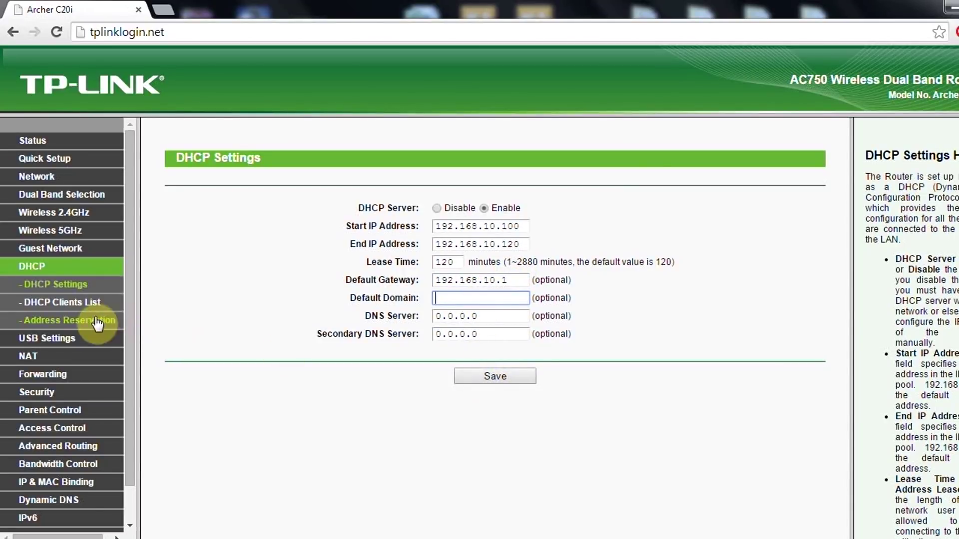
# Step: Check the DHCP clients list and select the LGSmartTV client's MAC address
pyautogui.click(77, 304)
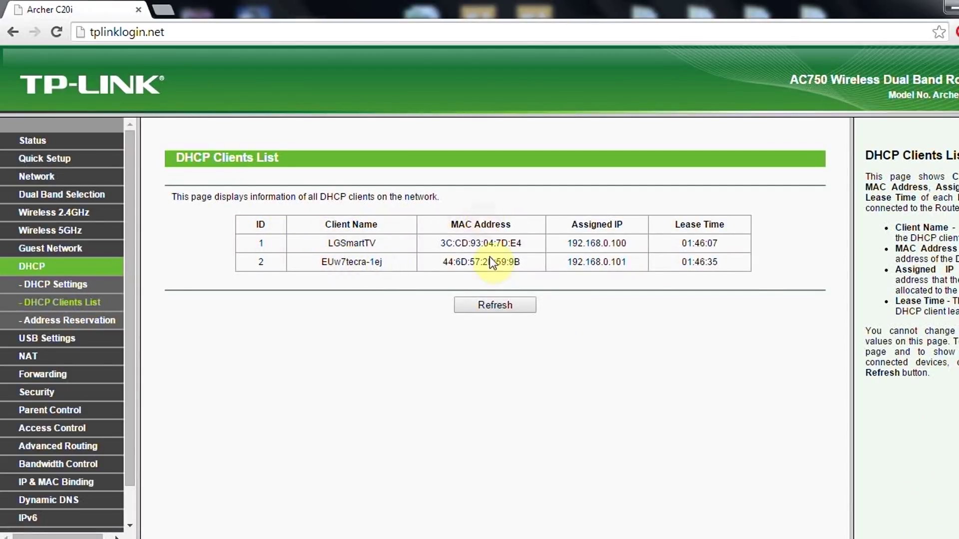
pyautogui.click(101, 325)
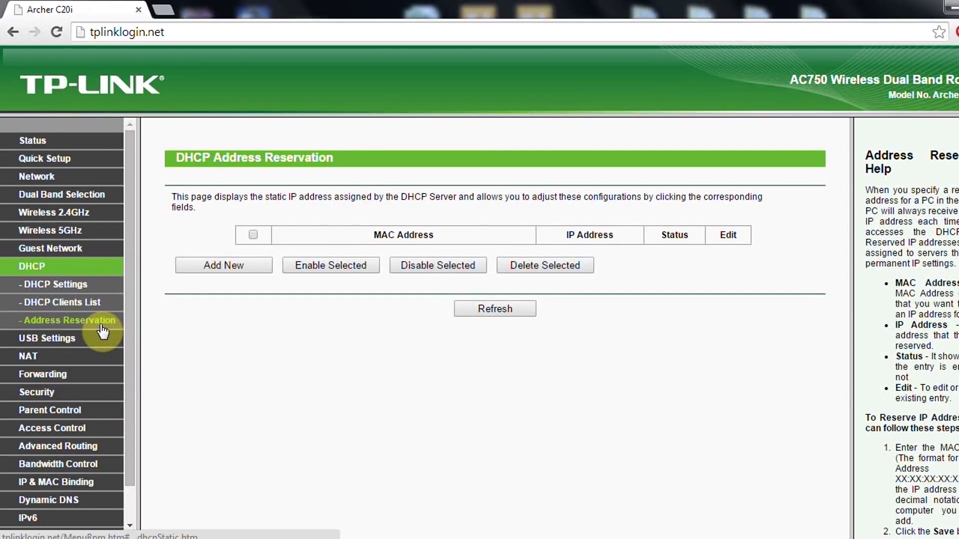
pyautogui.click(95, 303)
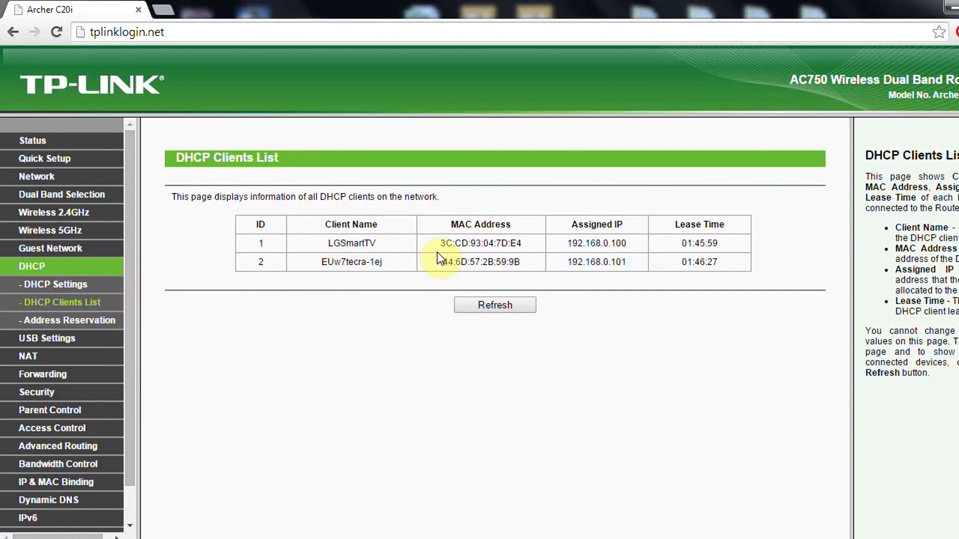
pyautogui.moveTo(439, 242); pyautogui.dragTo(524, 243)
pyautogui.click(507, 234)
# Step: Start a new address reservation with status Enabled, then move to the USB Mass Storage page
pyautogui.click(83, 328)
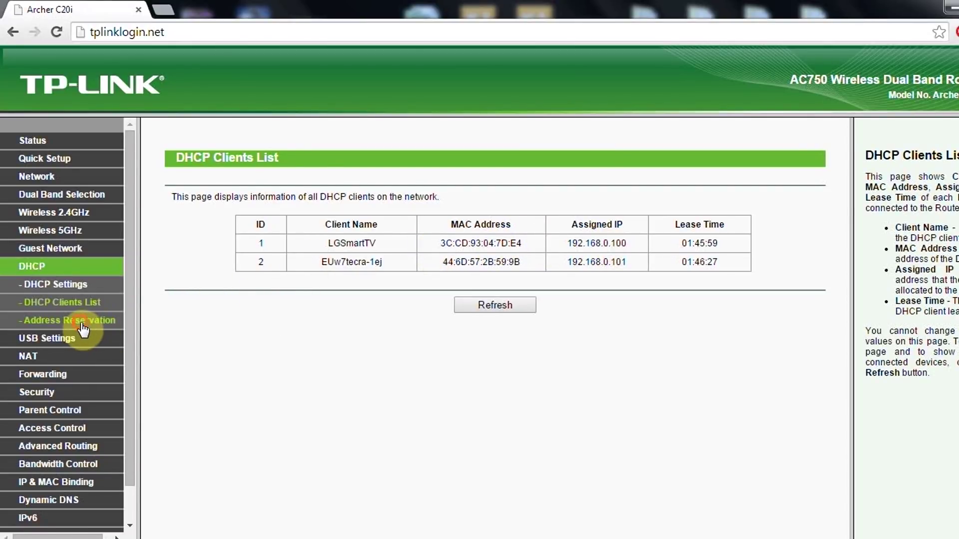
pyautogui.click(227, 270)
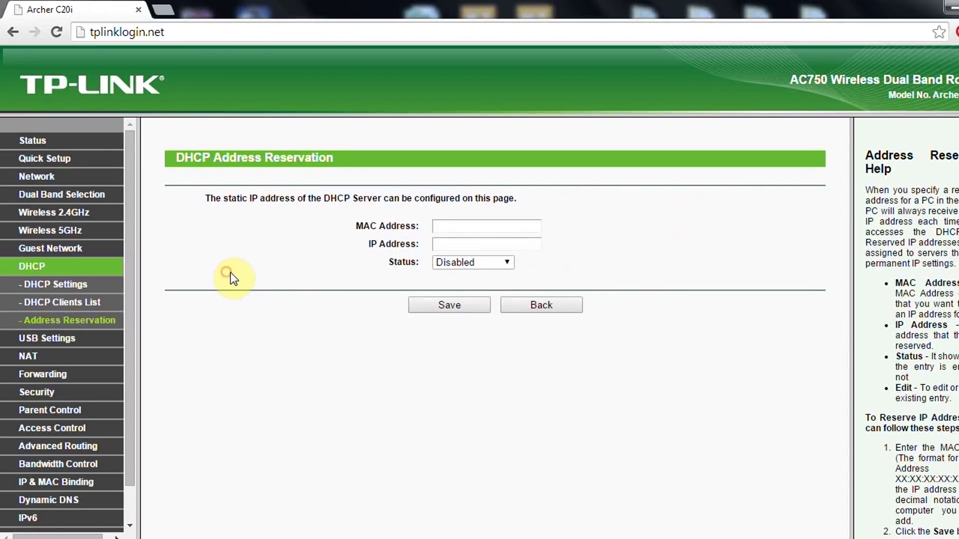
pyautogui.click(439, 226)
pyautogui.click(459, 265)
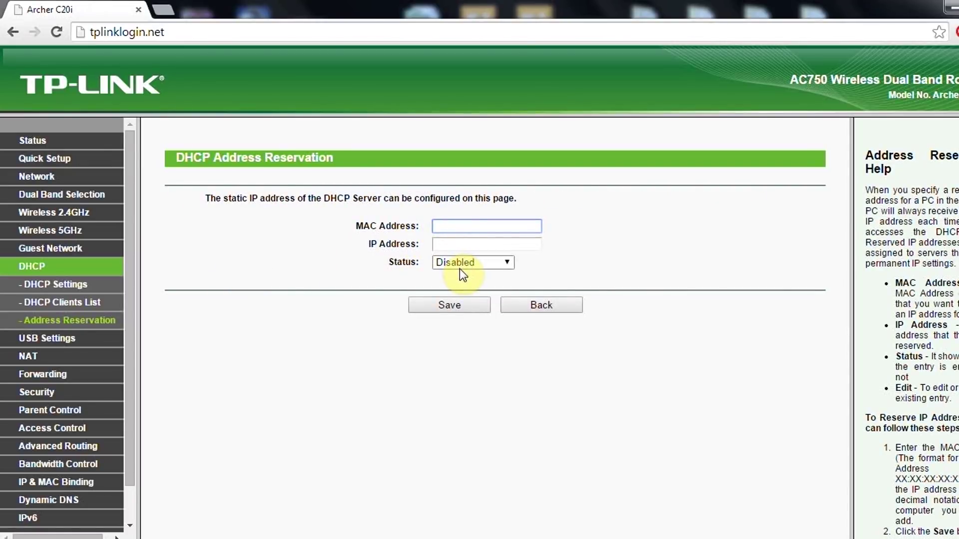
pyautogui.click(450, 231)
pyautogui.click(460, 264)
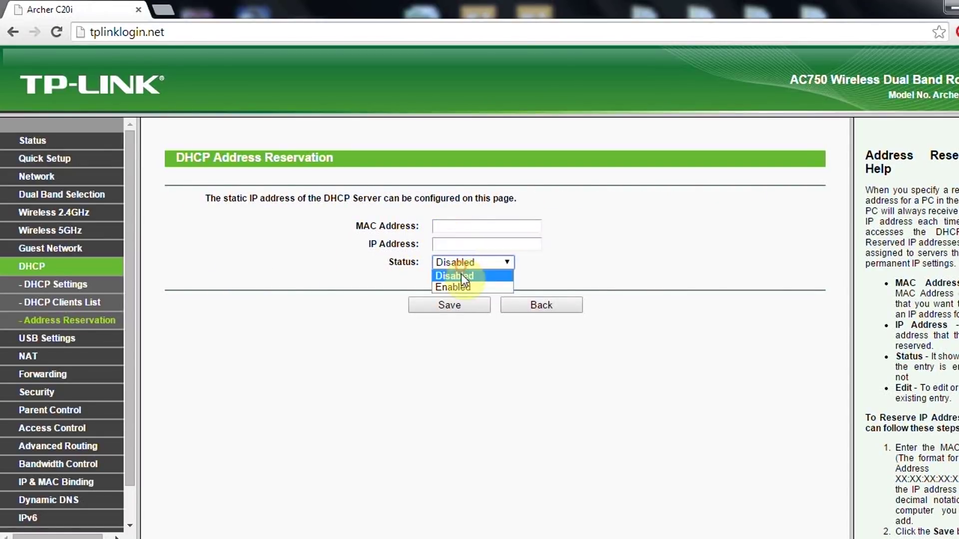
pyautogui.click(461, 288)
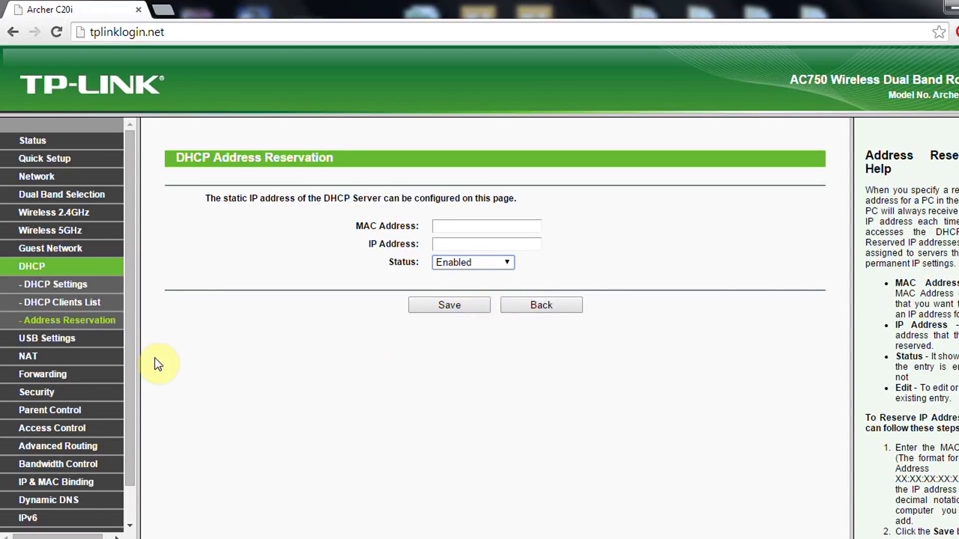
pyautogui.click(47, 344)
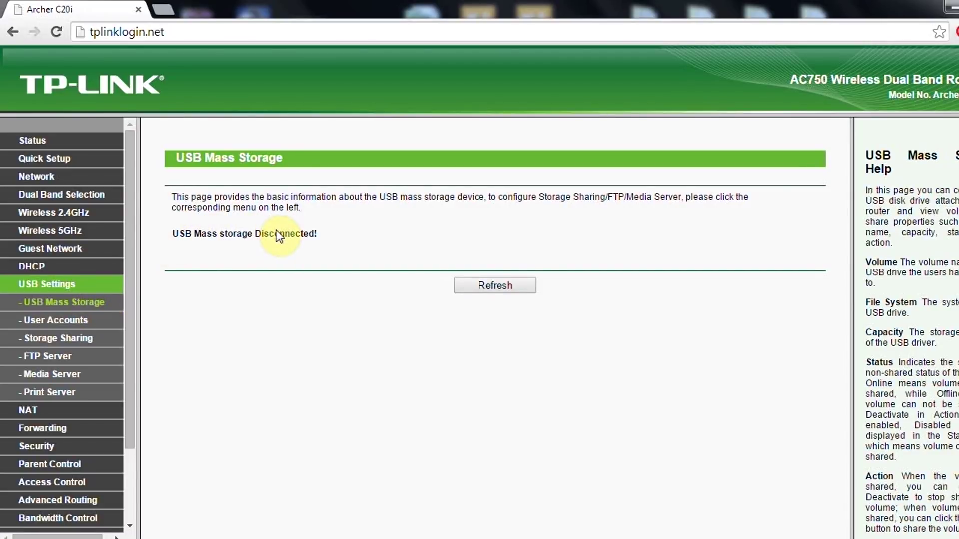
# Step: View USB User Accounts, then Storage Sharing settings showing sharing enabled with anonymous access
pyautogui.click(88, 325)
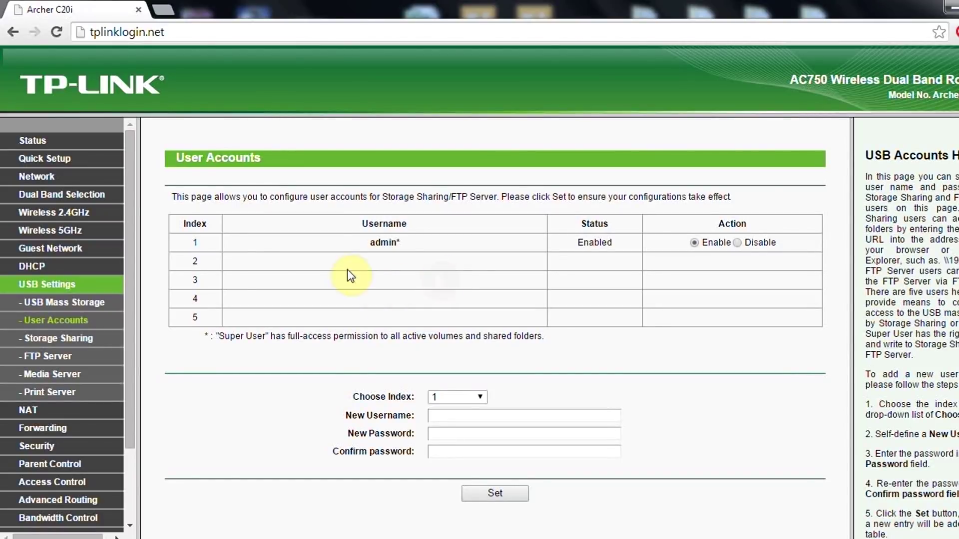
pyautogui.click(89, 341)
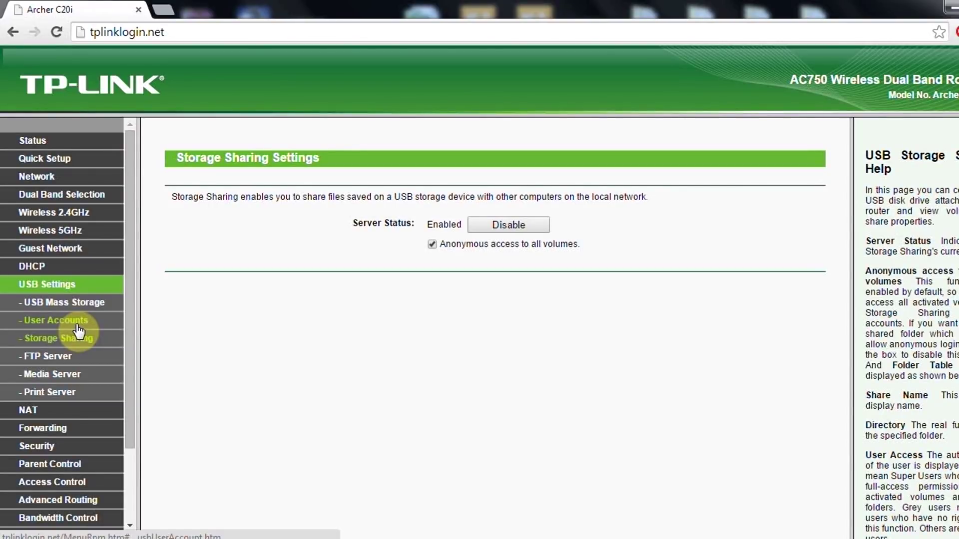
# Step: View the Media Server settings (disabled, MediaShare:1), then the Print Server page
pyautogui.click(65, 382)
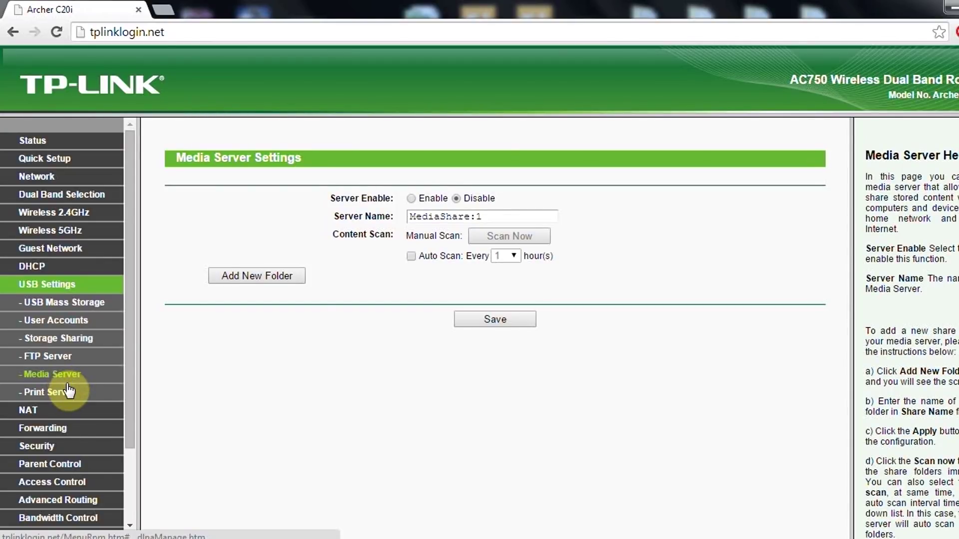
pyautogui.click(67, 393)
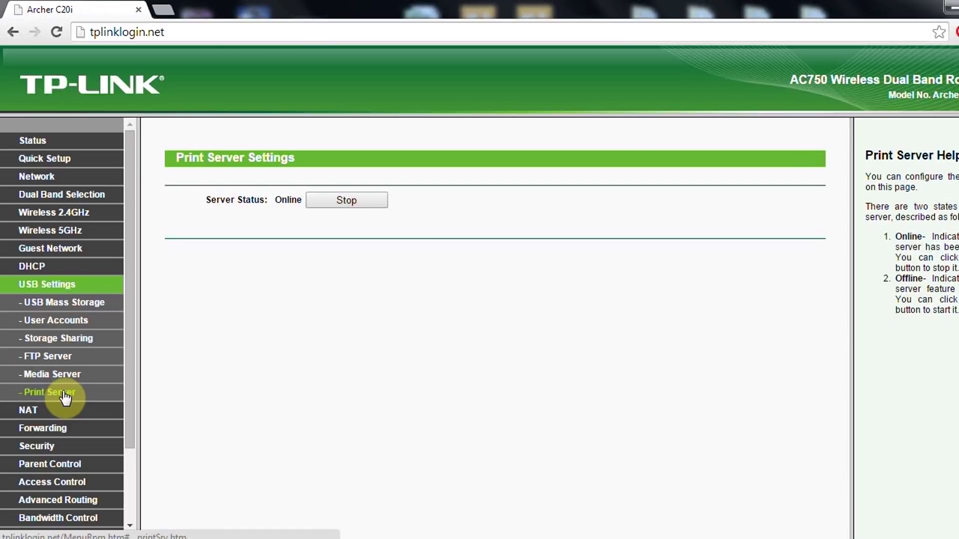
# Step: Scroll down the left menu while Print Server Settings shows the server Online
pyautogui.scroll(-1, 133, 395)
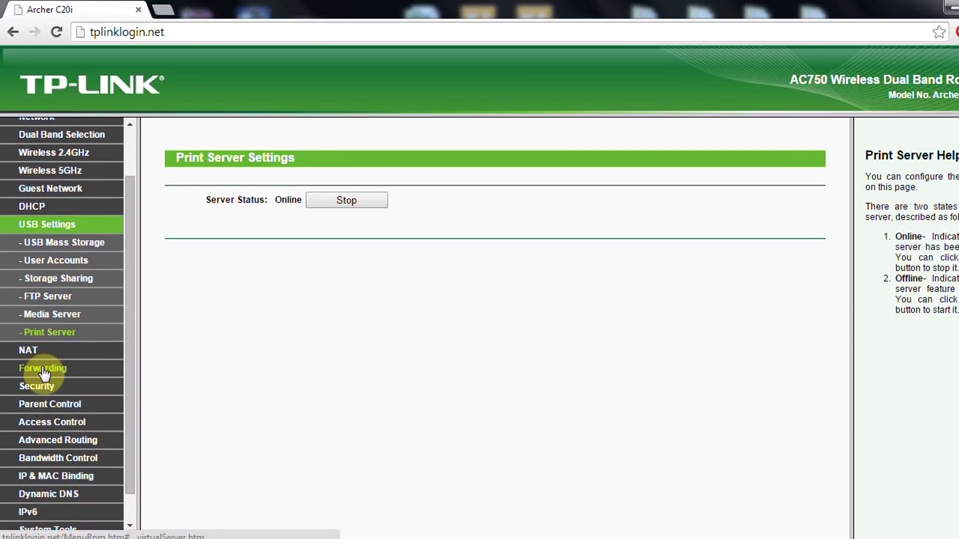
# Step: Add a new virtual server entry with service port 8080 and IP address 192.168.1.200
pyautogui.click(43, 368)
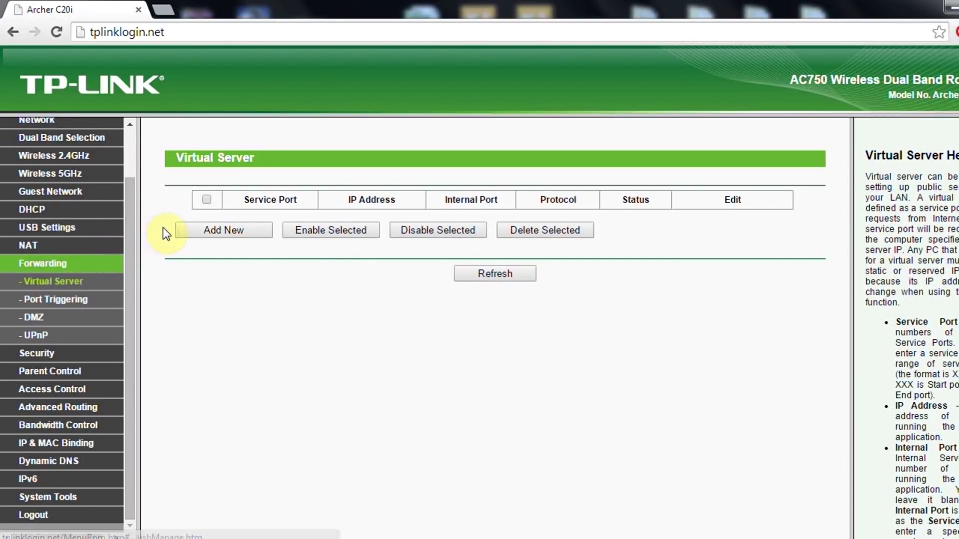
pyautogui.click(215, 230)
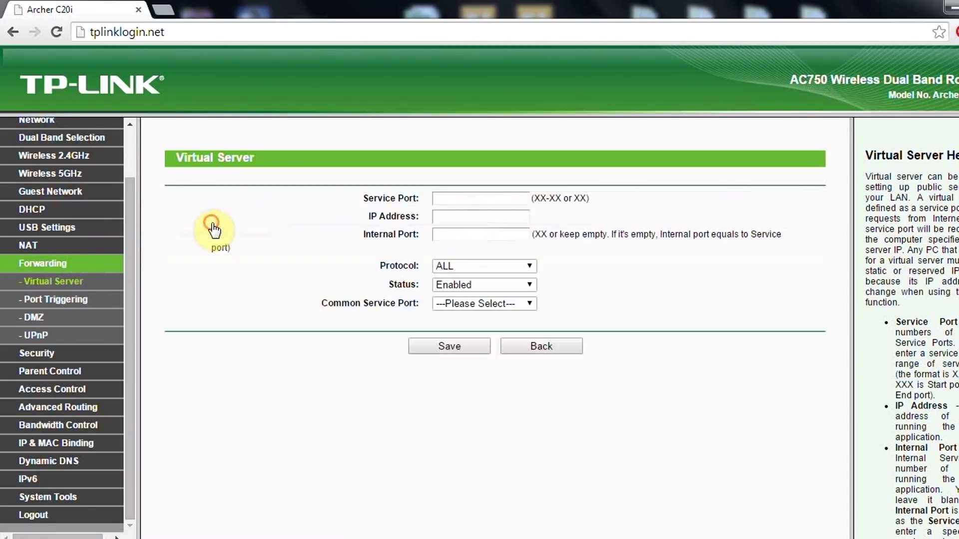
pyautogui.click(461, 199)
pyautogui.write('8080')
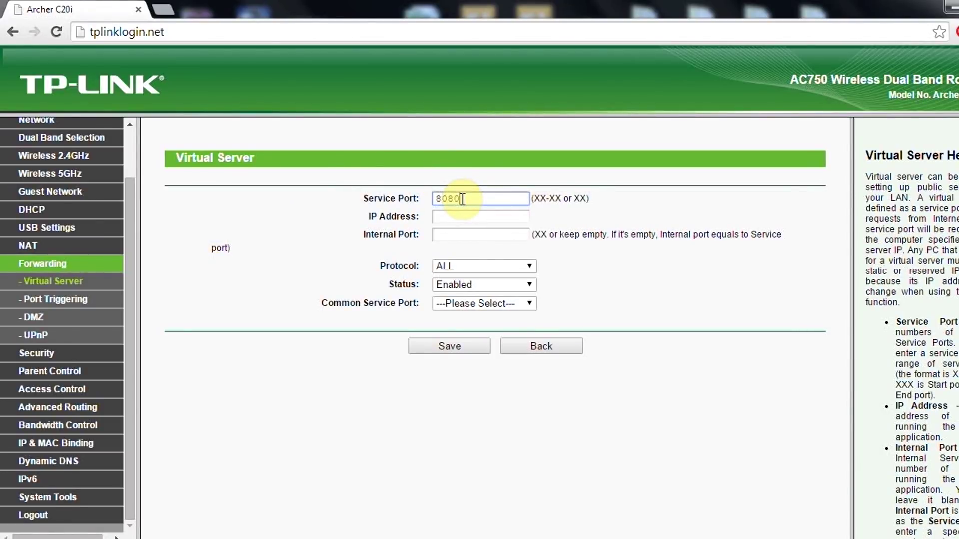
pyautogui.click(462, 216)
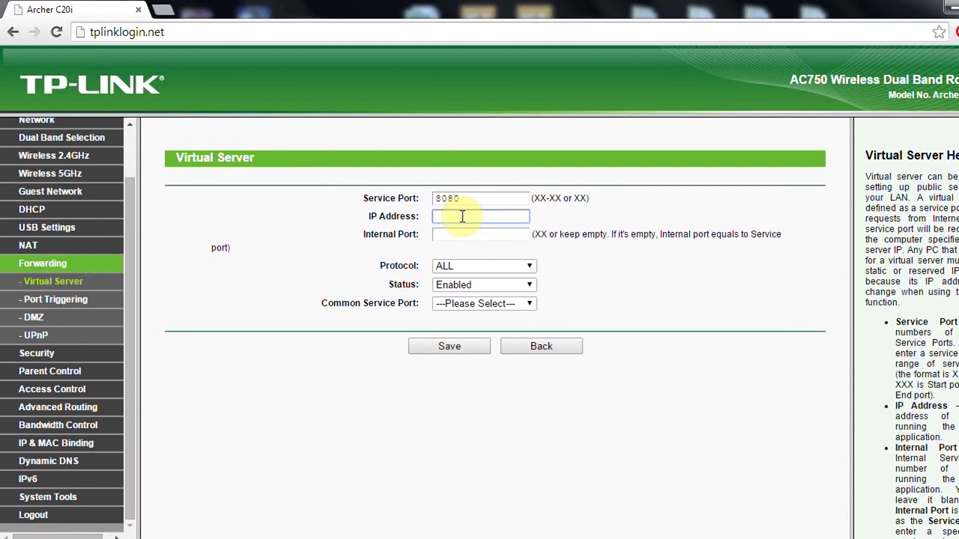
pyautogui.write('192.168.1.200')
pyautogui.click(468, 234)
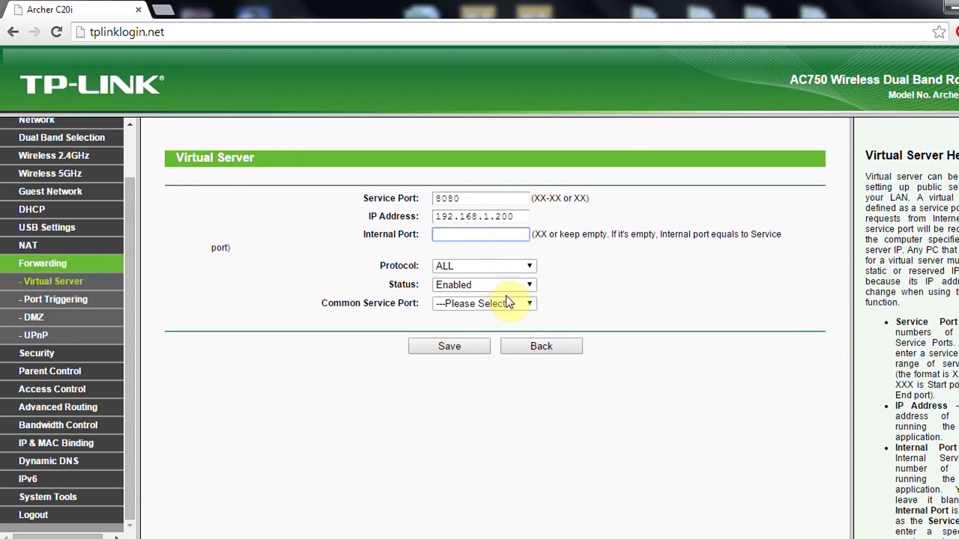
# Step: Apply the HTTP common service preset, then reset it to --Please Select--, clearing the ports
pyautogui.click(525, 308)
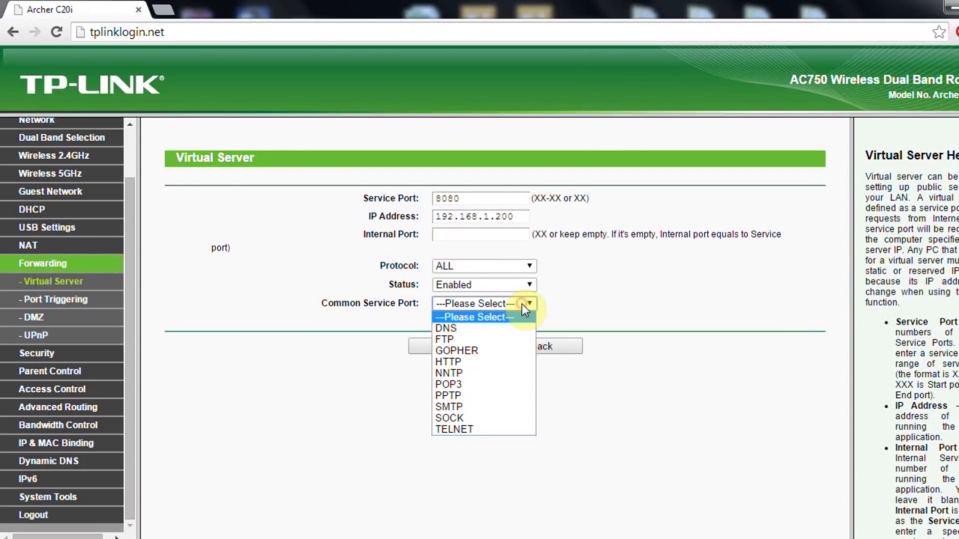
pyautogui.click(499, 359)
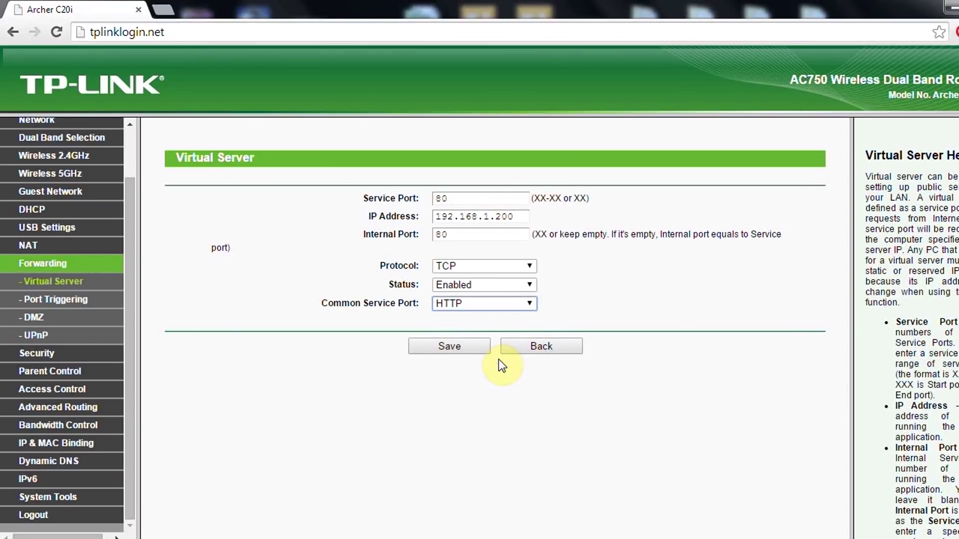
pyautogui.click(462, 199)
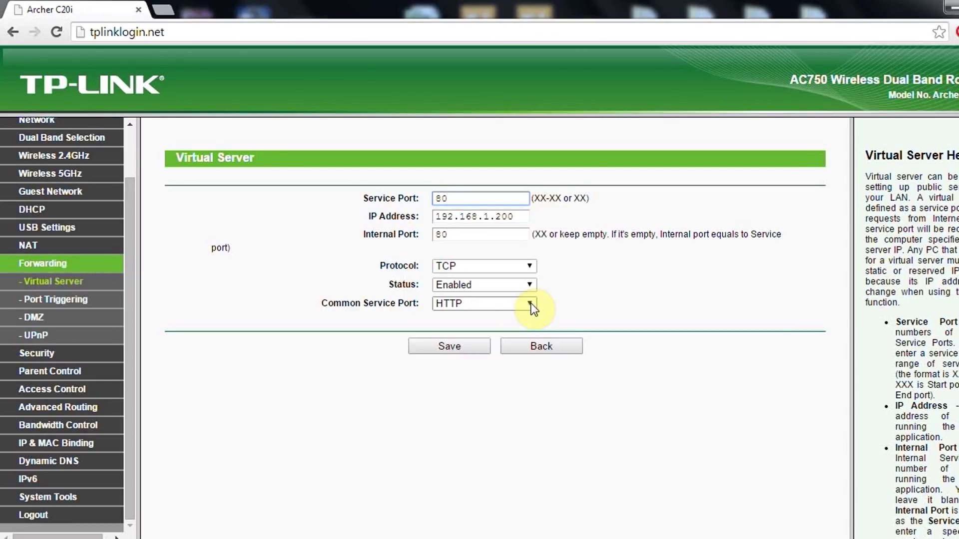
pyautogui.moveTo(467, 198); pyautogui.dragTo(401, 199)
pyautogui.moveTo(457, 232); pyautogui.dragTo(539, 207)
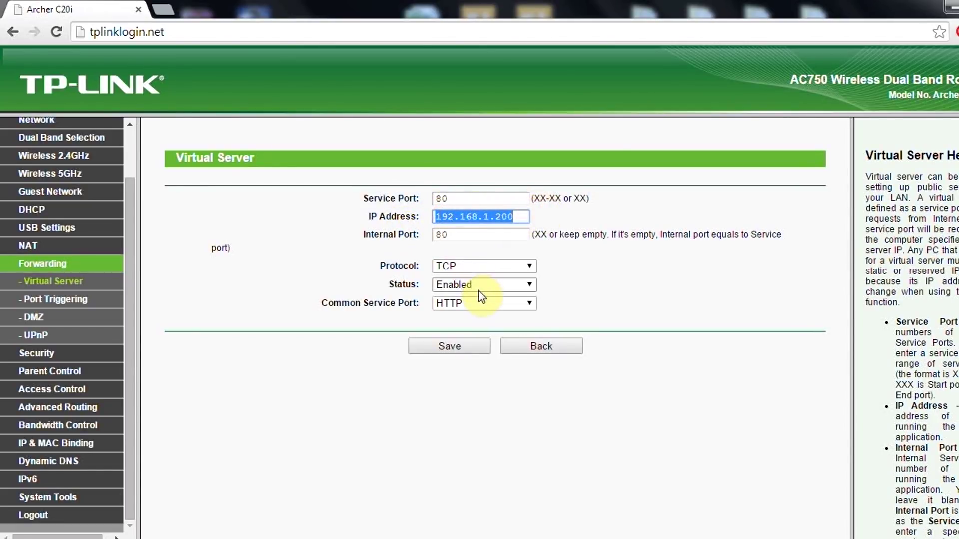
pyautogui.click(524, 303)
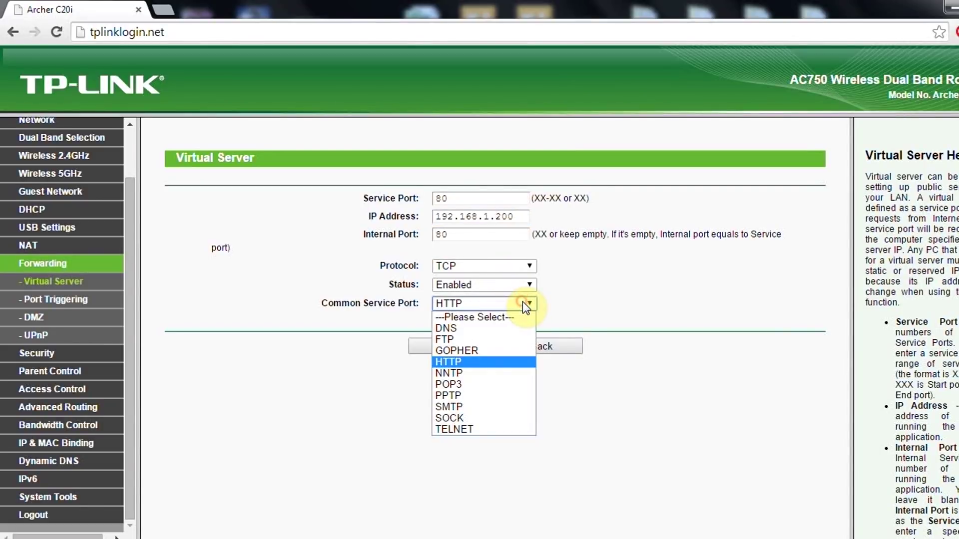
pyautogui.click(514, 317)
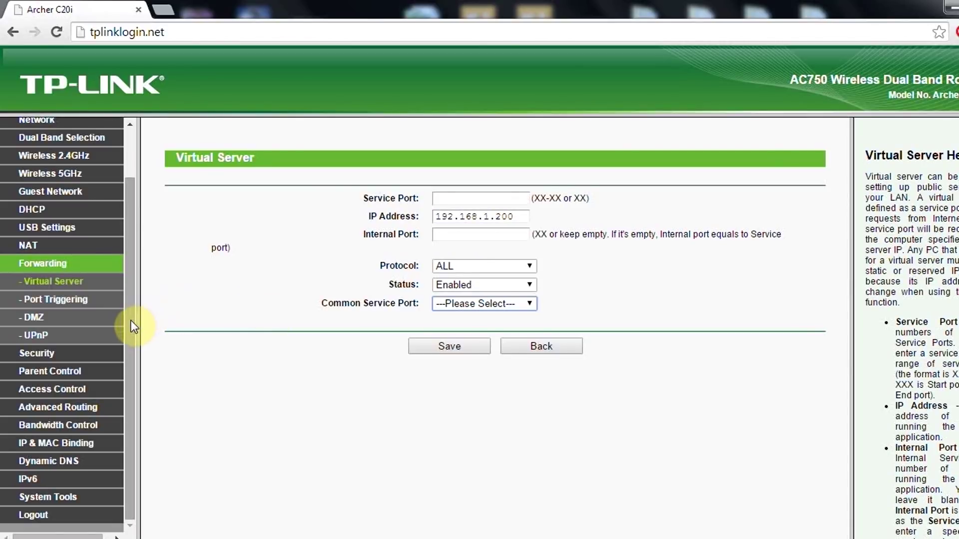
# Step: In Parental Control, select the current PC's MAC address and keep 00:00 as schedule start
pyautogui.click(41, 372)
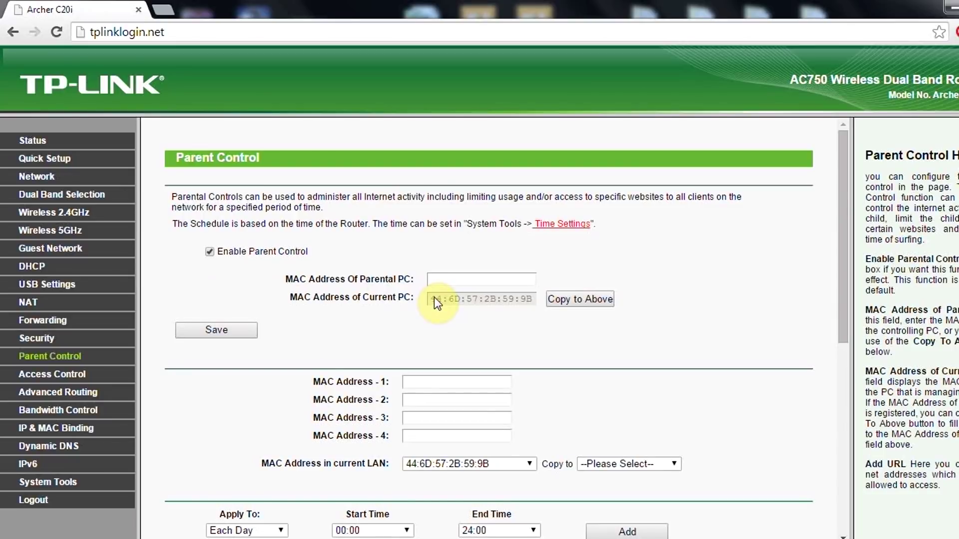
pyautogui.moveTo(433, 298); pyautogui.dragTo(535, 297)
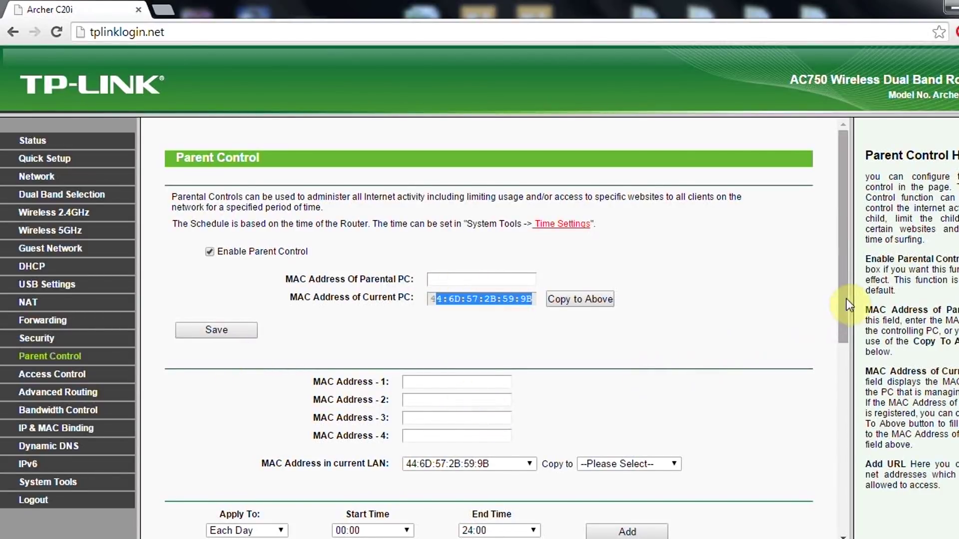
pyautogui.moveTo(844, 299); pyautogui.dragTo(844, 407)
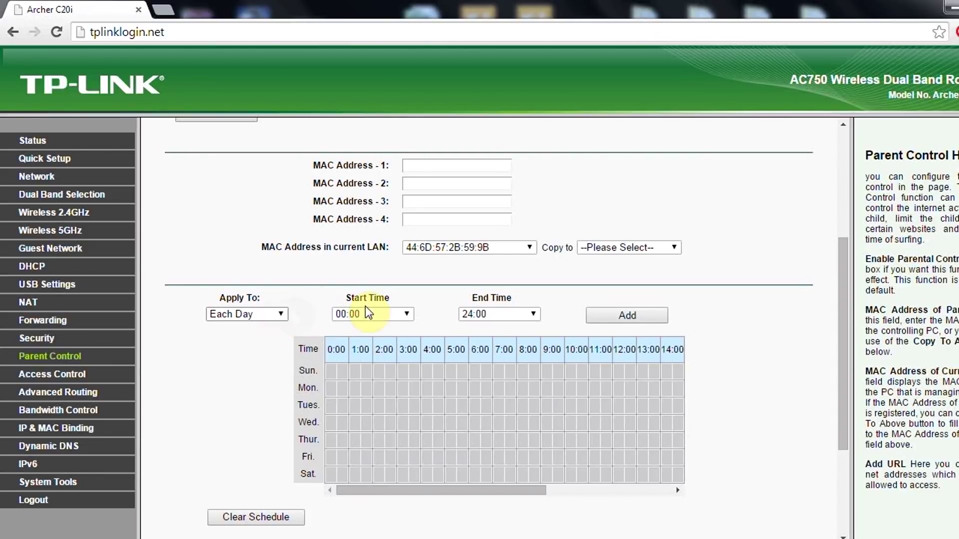
pyautogui.click(406, 314)
pyautogui.click(407, 314)
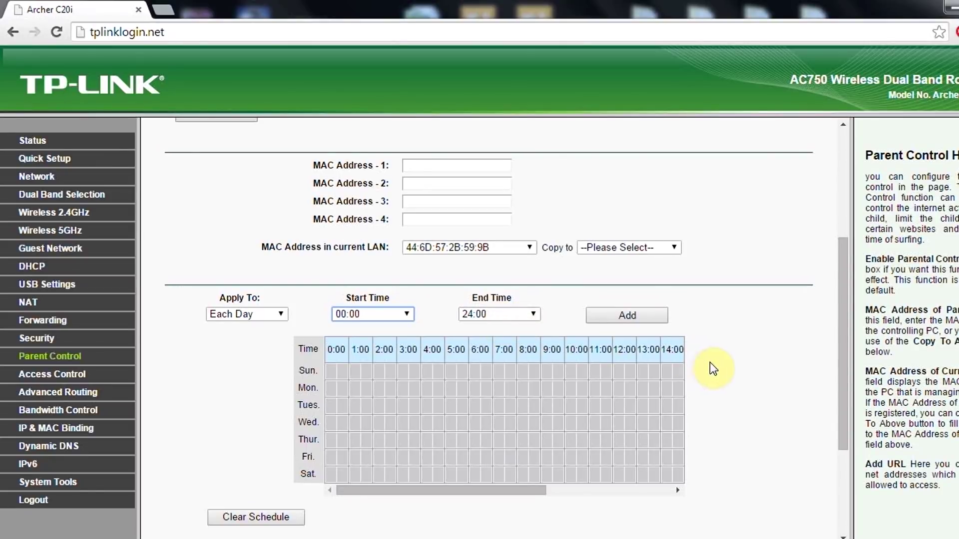
pyautogui.moveTo(839, 376); pyautogui.dragTo(846, 475)
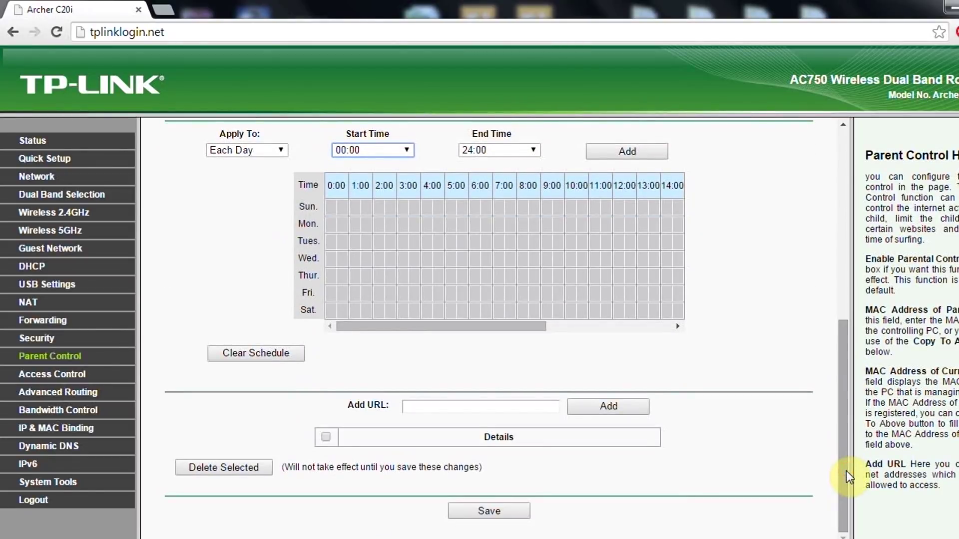
pyautogui.click(481, 407)
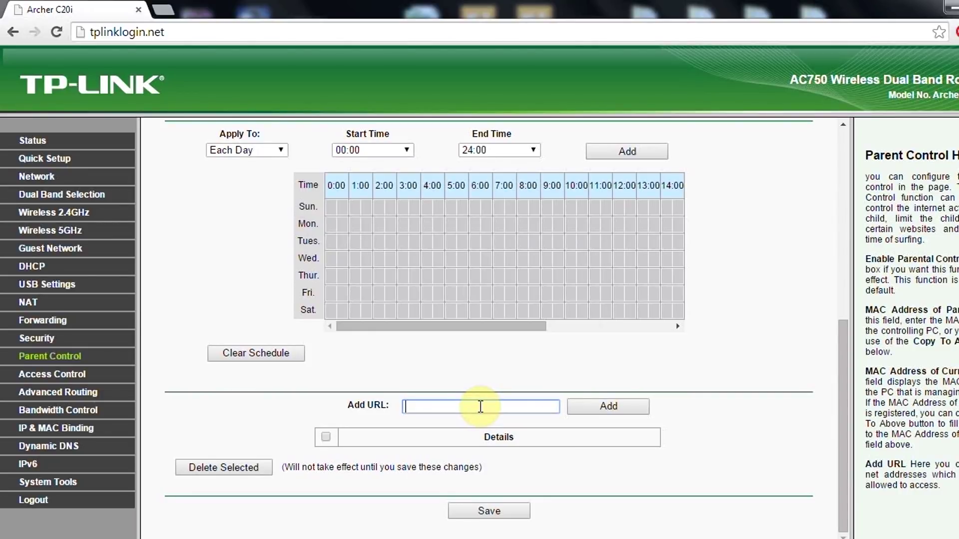
pyautogui.write('www.youtube.com')
pyautogui.click(604, 409)
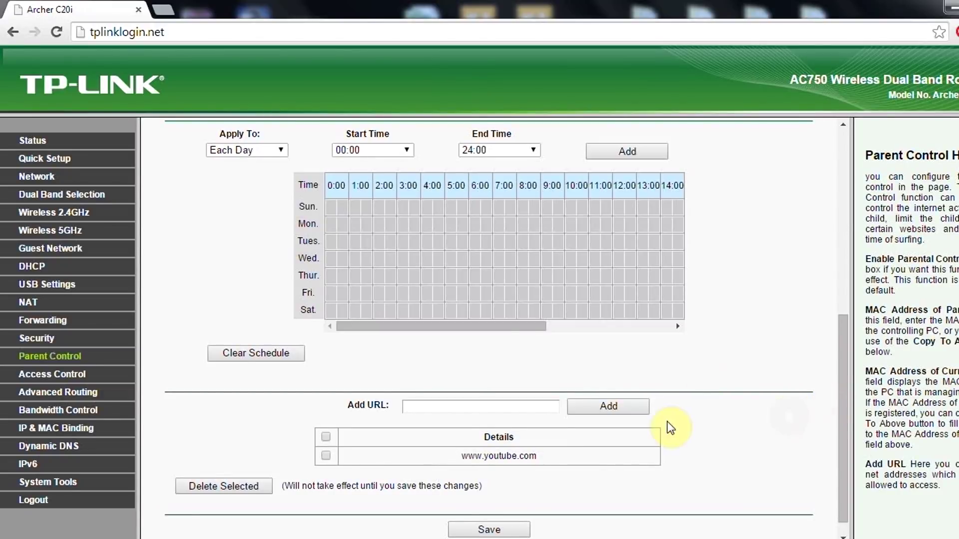
pyautogui.moveTo(540, 457); pyautogui.dragTo(454, 458)
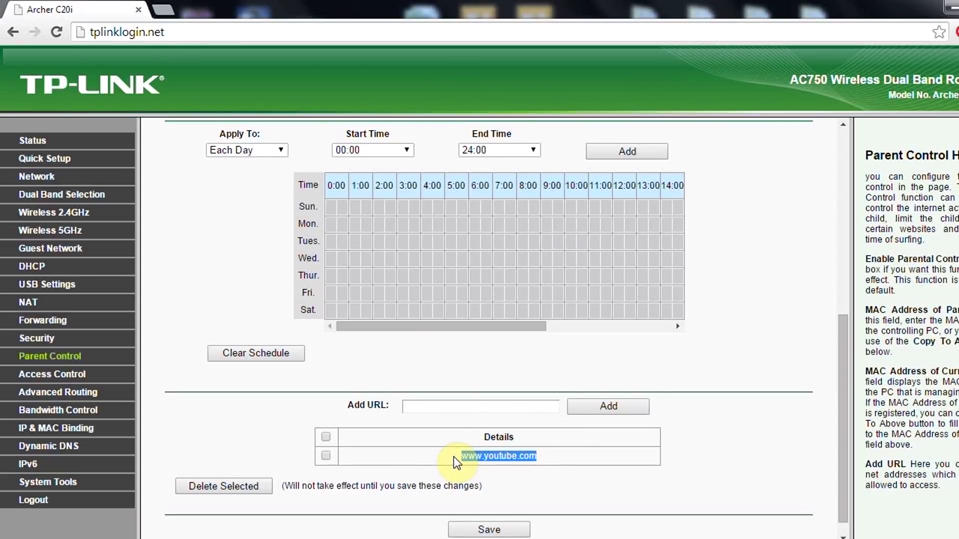
pyautogui.click(480, 408)
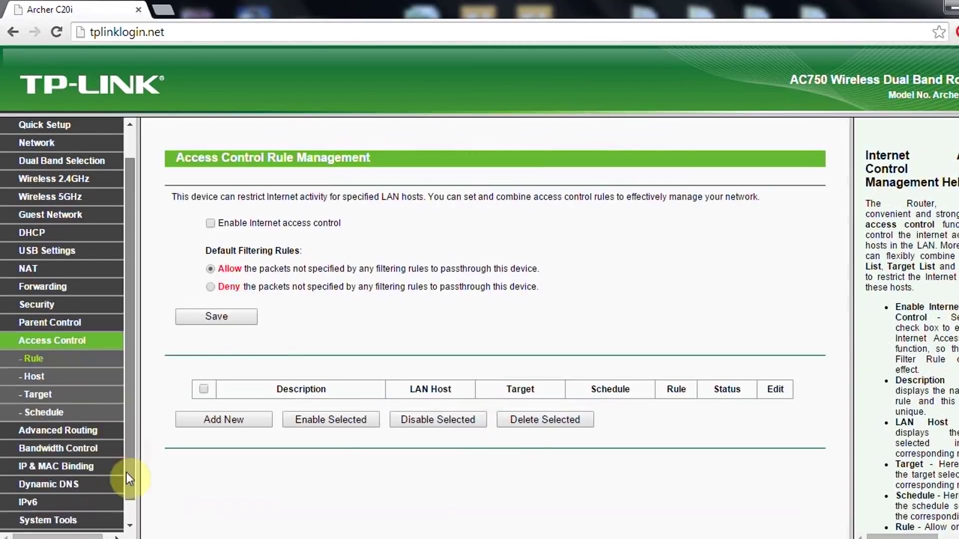
pyautogui.moveTo(127, 473); pyautogui.dragTo(125, 501)
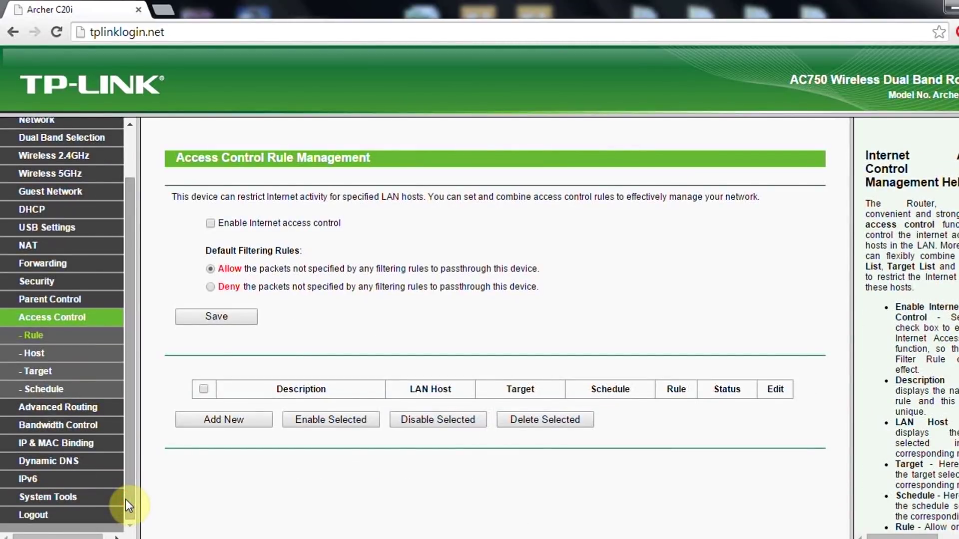
# Step: Enable Bandwidth Control and enter 2000 and 1000 Kbps in the egress and ingress fields
pyautogui.click(96, 429)
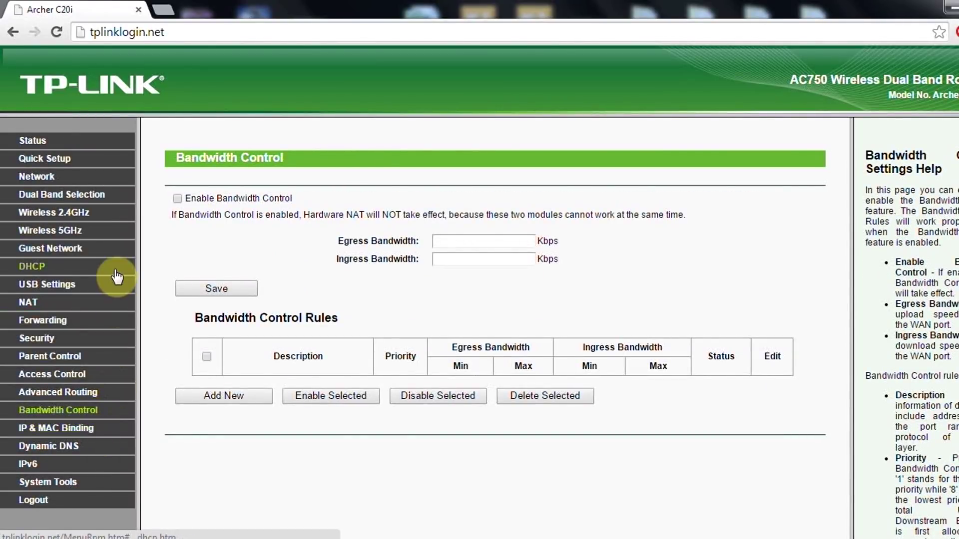
pyautogui.click(178, 200)
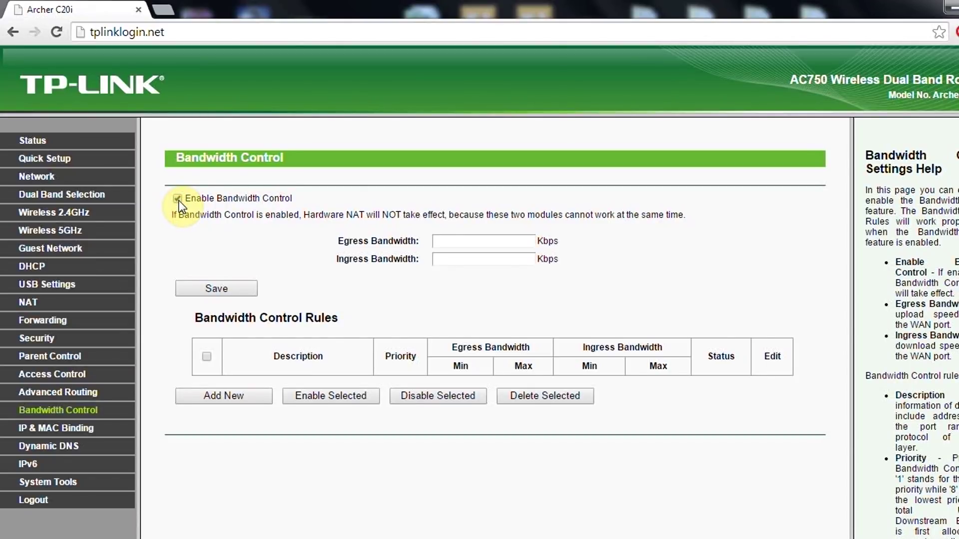
pyautogui.click(439, 240)
pyautogui.click(245, 400)
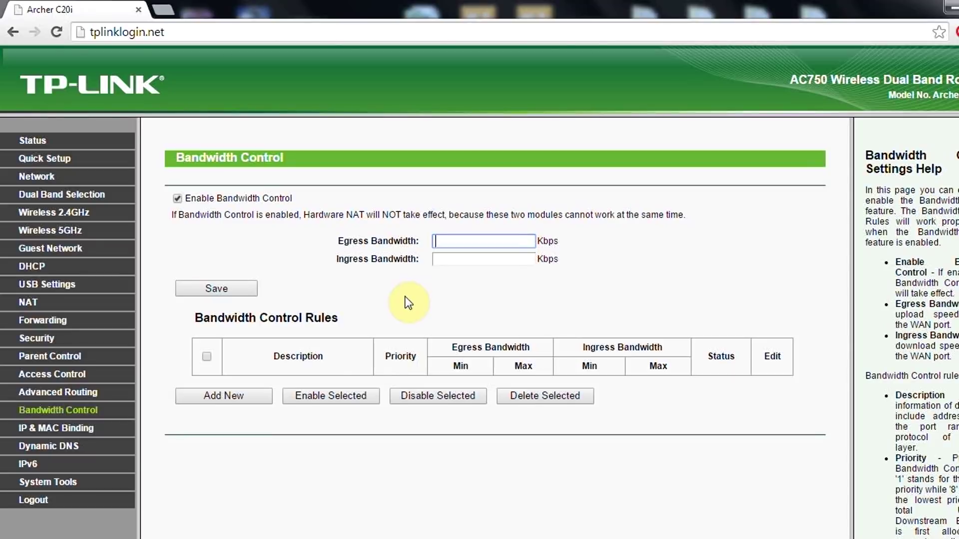
pyautogui.write('2000')
pyautogui.click(452, 261)
pyautogui.write('1000')
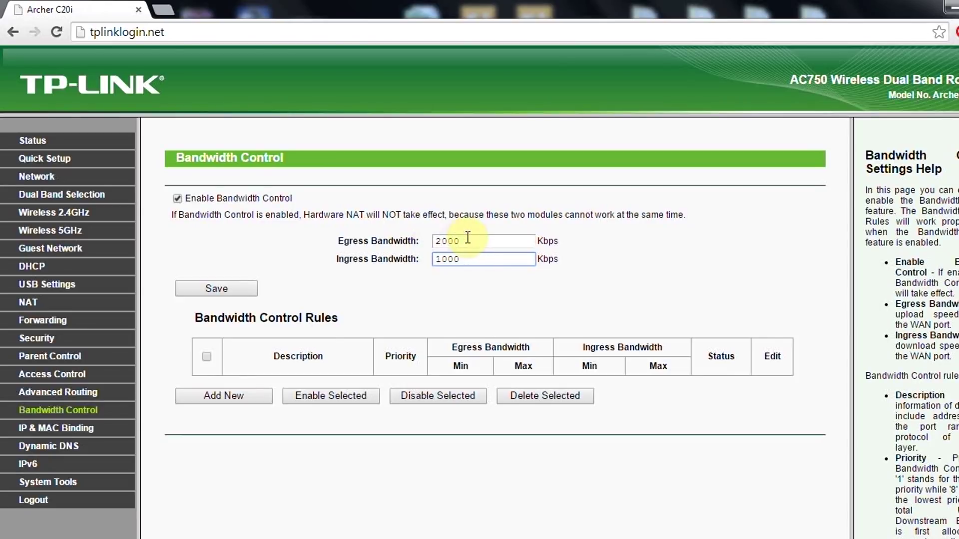
# Step: Correct the limits to Egress 1000 Kbps and Ingress 2000 Kbps and save
pyautogui.moveTo(467, 240); pyautogui.dragTo(383, 232)
pyautogui.write('1000')
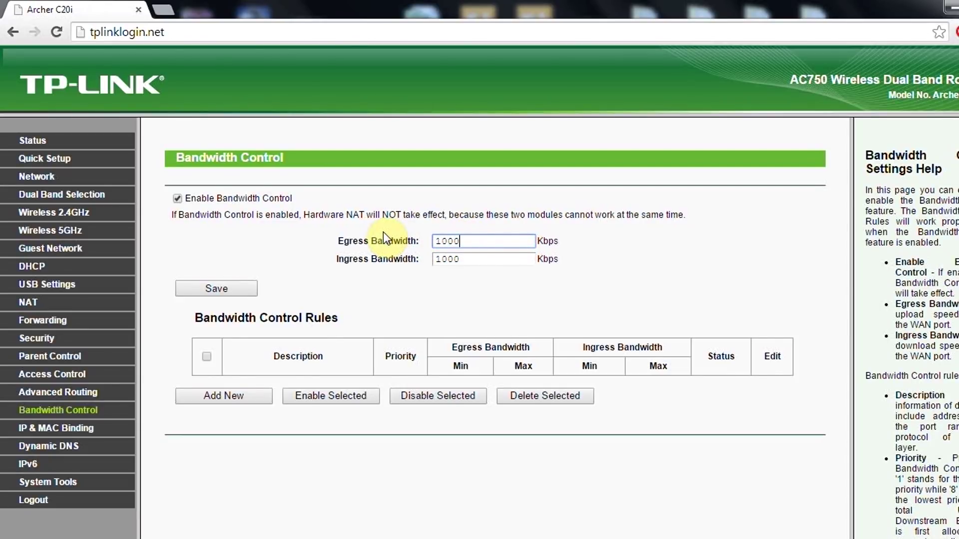
pyautogui.moveTo(470, 261); pyautogui.dragTo(385, 256)
pyautogui.write('2000')
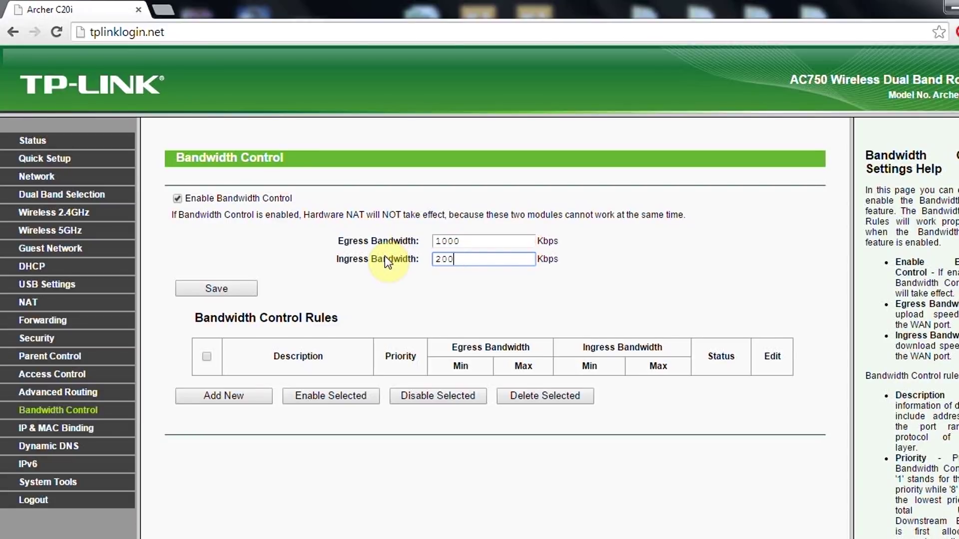
pyautogui.click(215, 288)
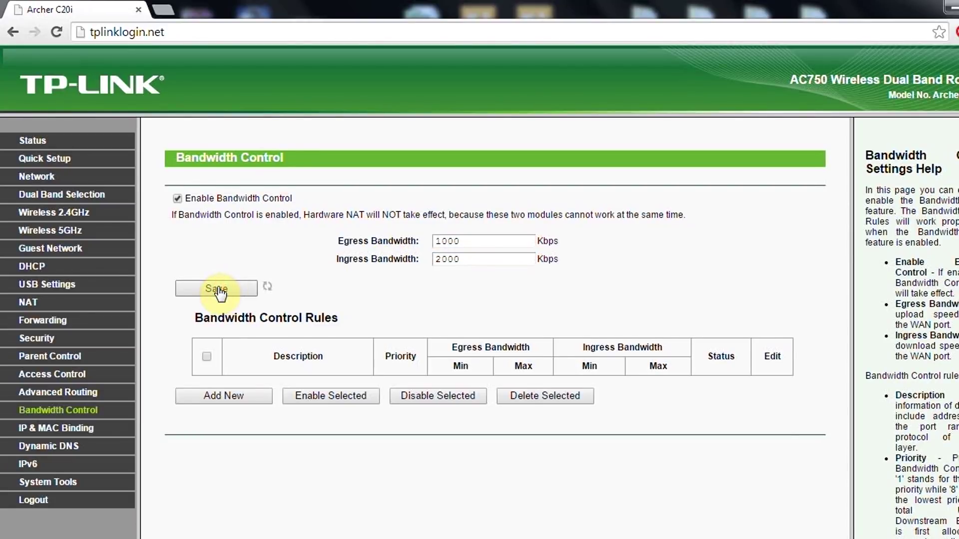
# Step: Start a new bandwidth control rule with priority 8
pyautogui.click(245, 397)
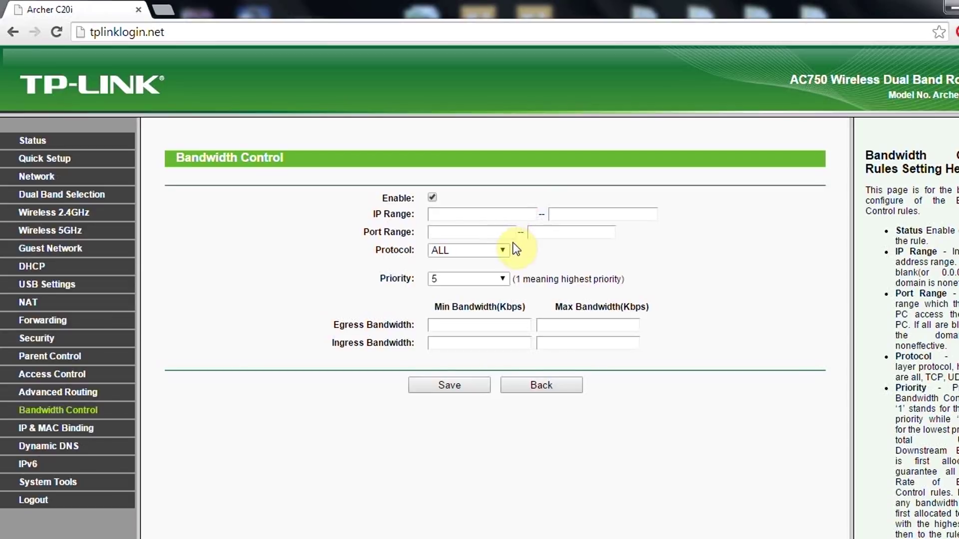
pyautogui.click(503, 278)
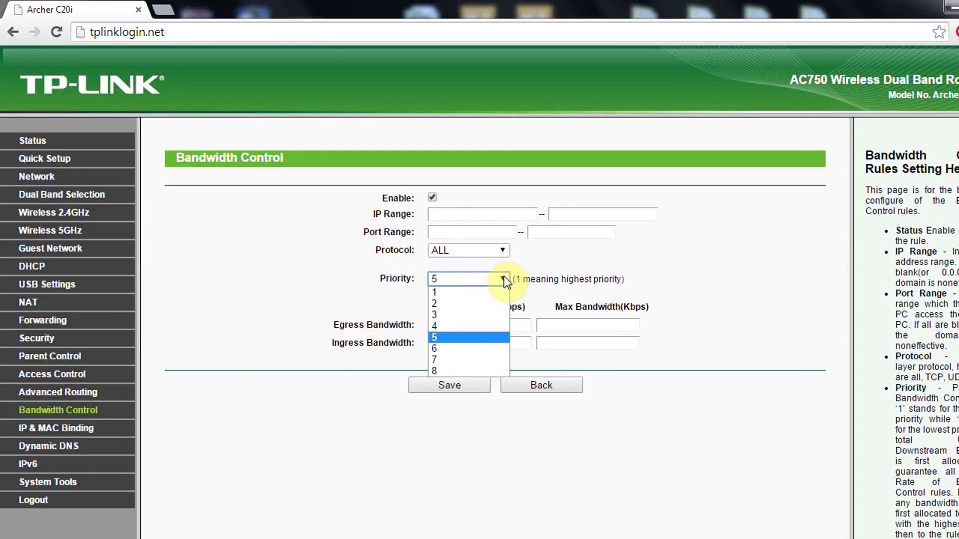
pyautogui.click(460, 369)
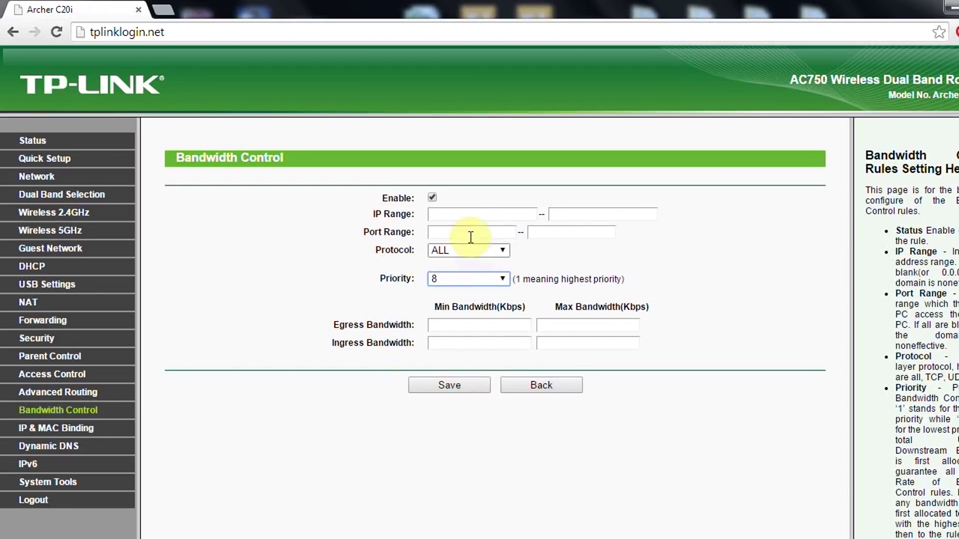
# Step: Set the rule's IP range to 100–120 and change its priority to 1
pyautogui.click(461, 217)
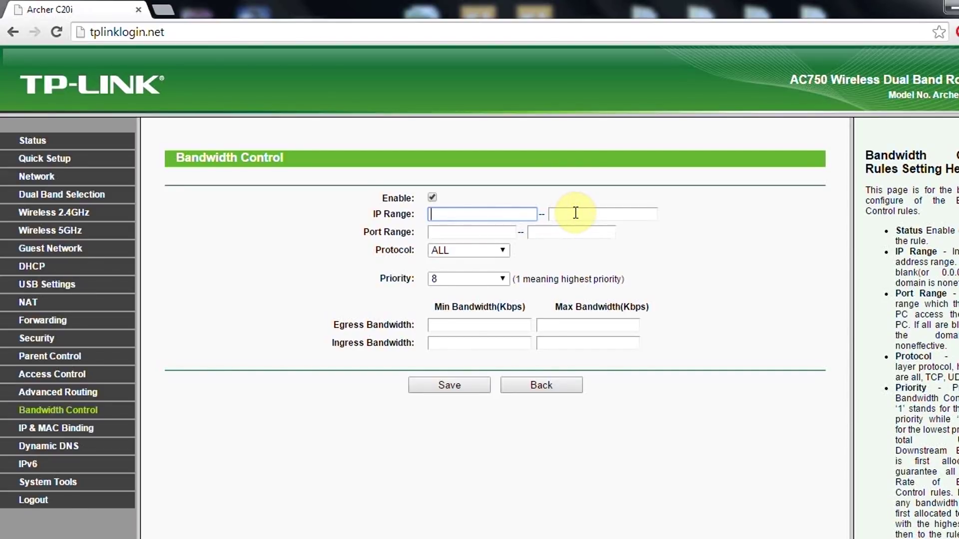
pyautogui.write('100')
pyautogui.click(585, 216)
pyautogui.write('120')
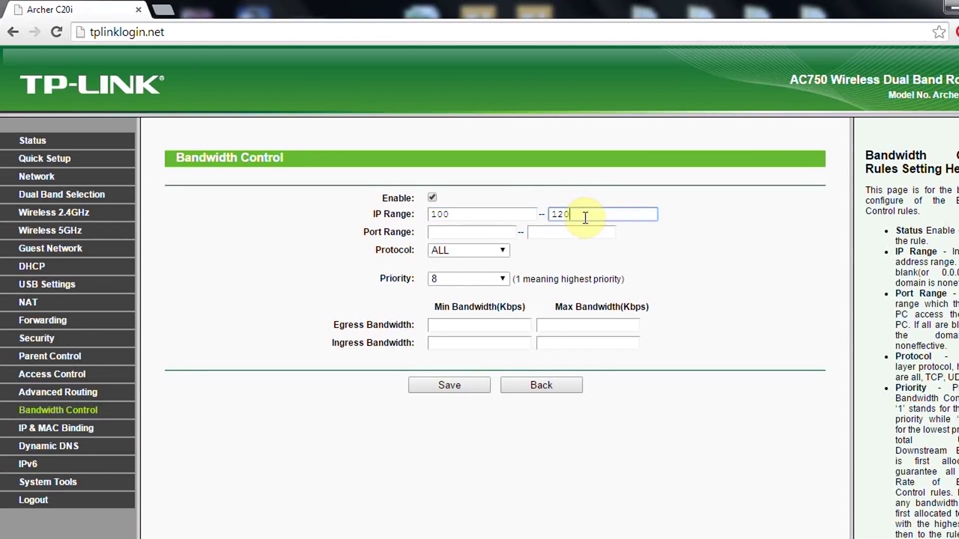
pyautogui.click(504, 275)
pyautogui.click(499, 286)
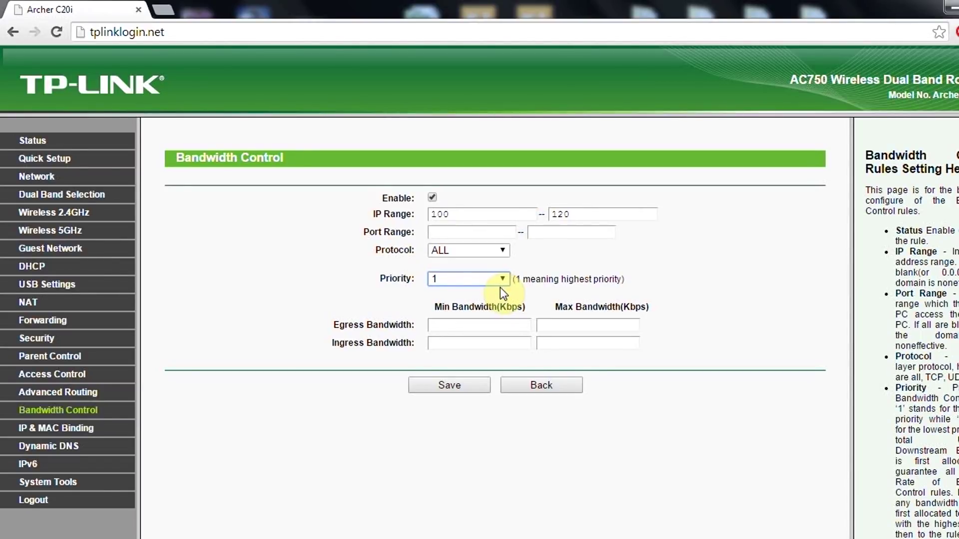
pyautogui.click(472, 326)
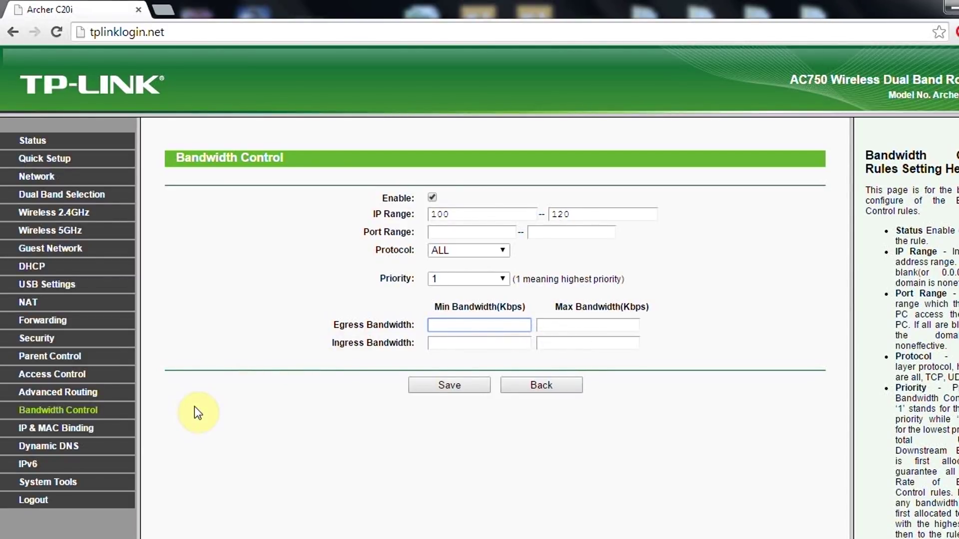
# Step: Browse the System Tools time zone list, then show Firmware Upgrade with Build 140709 listed
pyautogui.click(79, 483)
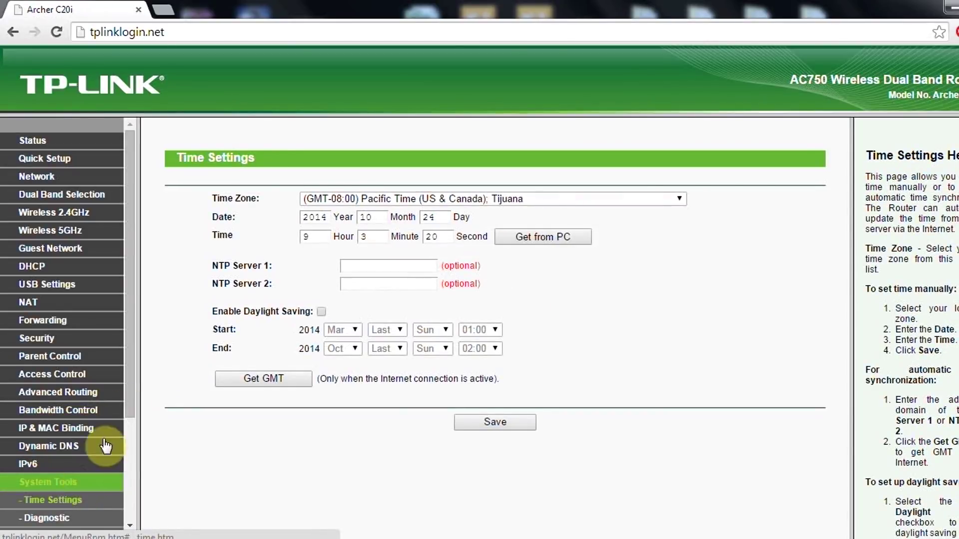
pyautogui.moveTo(133, 392); pyautogui.dragTo(136, 495)
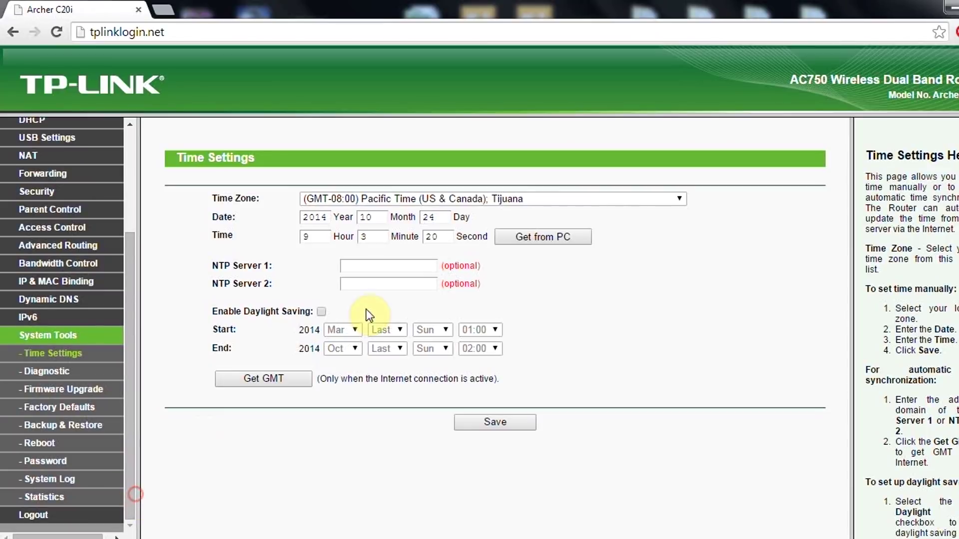
pyautogui.click(461, 198)
pyautogui.press('Up')
pyautogui.press('Up')
pyautogui.press('Up')
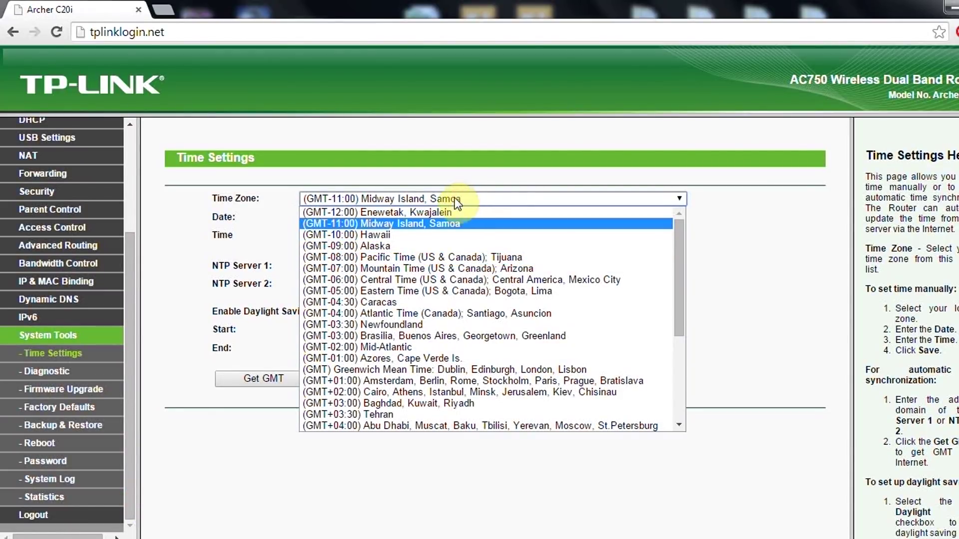
pyautogui.click(91, 387)
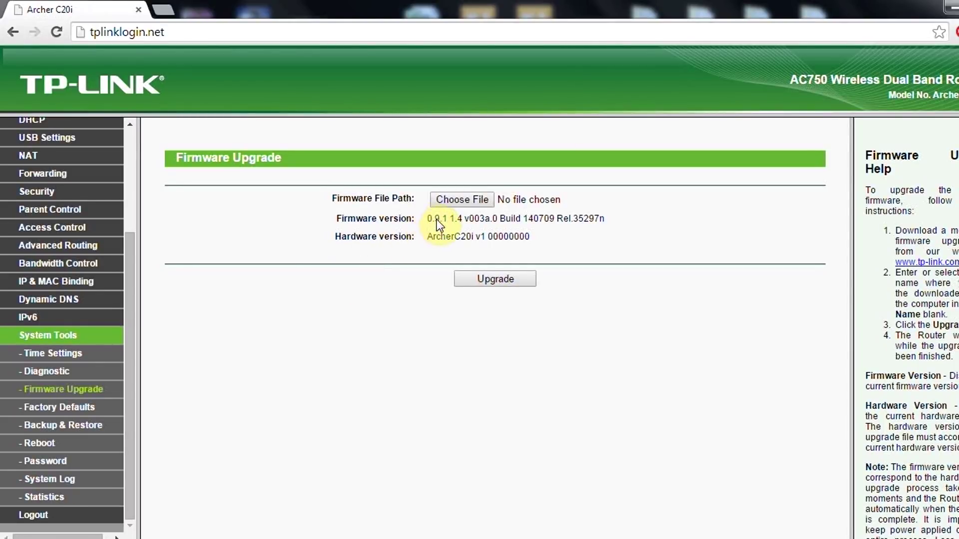
pyautogui.moveTo(426, 221); pyautogui.dragTo(521, 225)
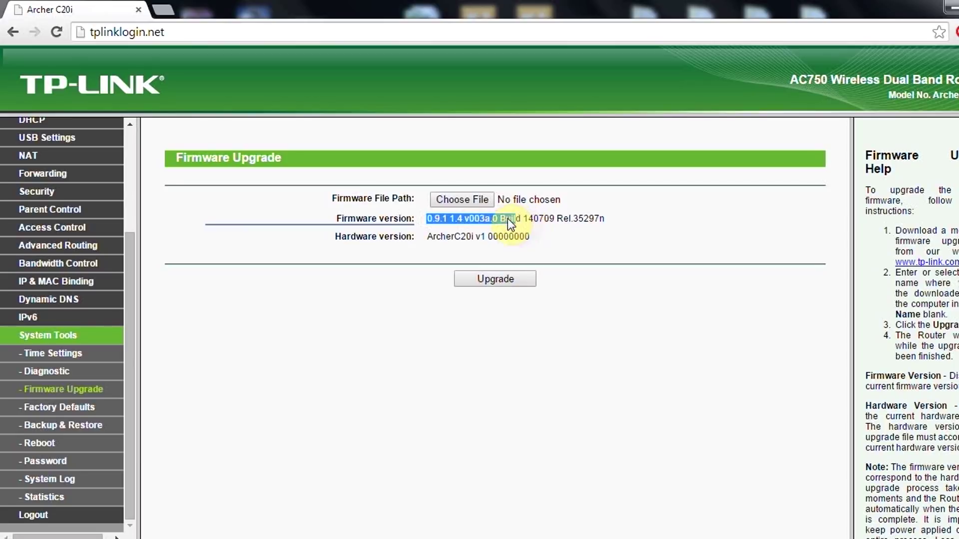
pyautogui.click(493, 220)
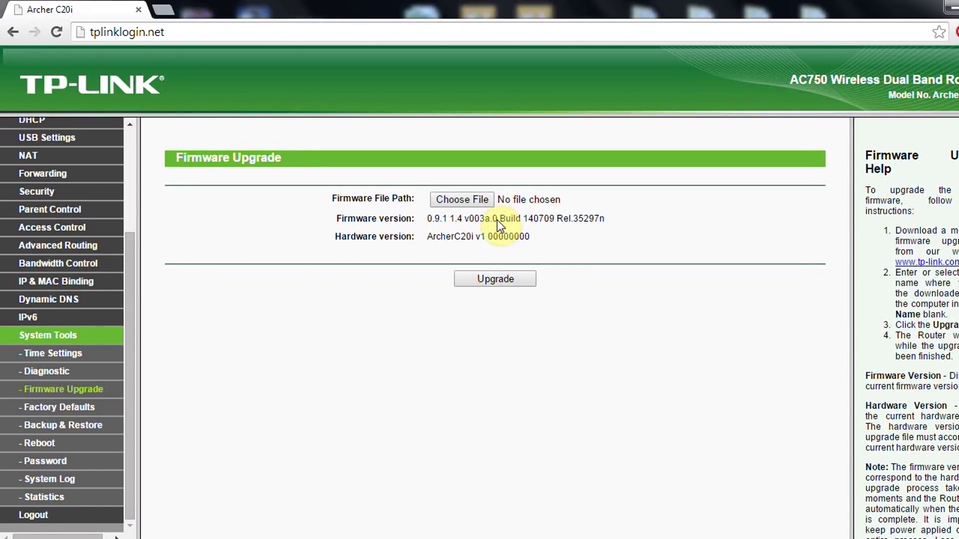
pyautogui.click(479, 200)
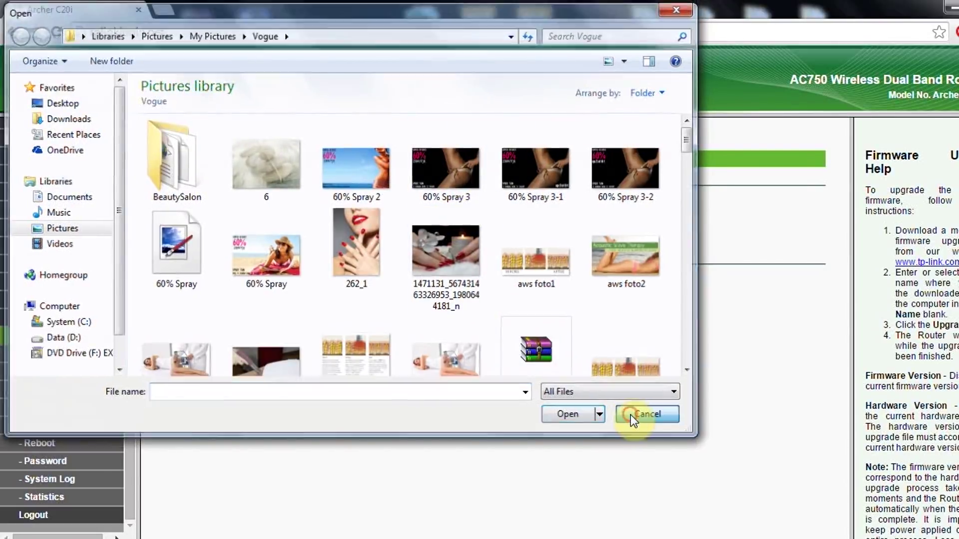
pyautogui.click(633, 421)
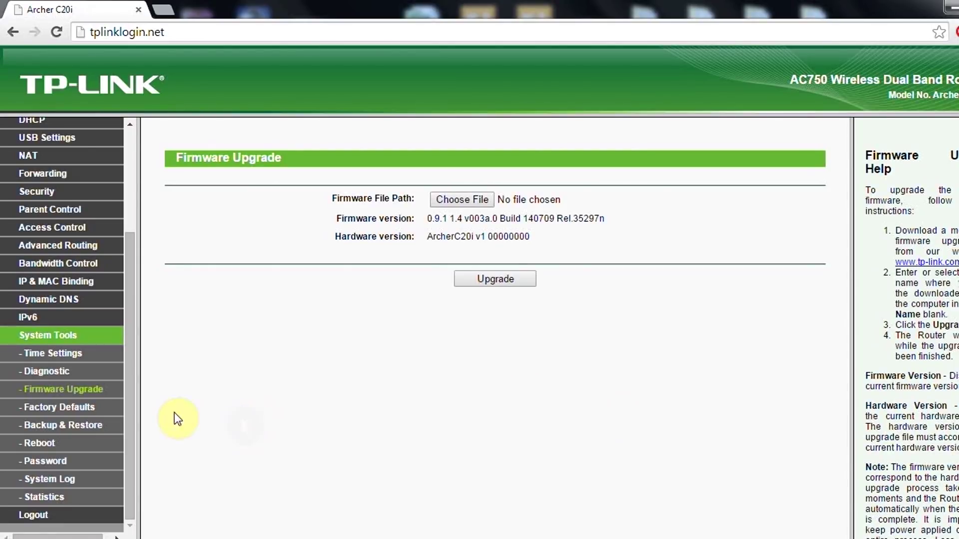
pyautogui.click(95, 426)
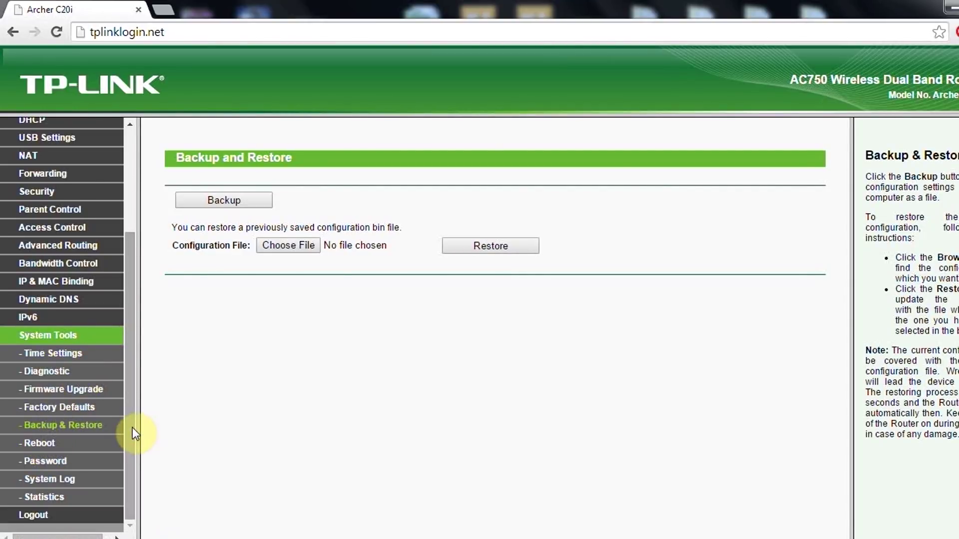
# Step: Scroll the Backup and Restore page to review it, leaving the configuration file empty
pyautogui.moveTo(131, 427)
pyautogui.mouseDown()
pyautogui.moveTo(128, 250)
pyautogui.moveTo(127, 412)
pyautogui.mouseUp()
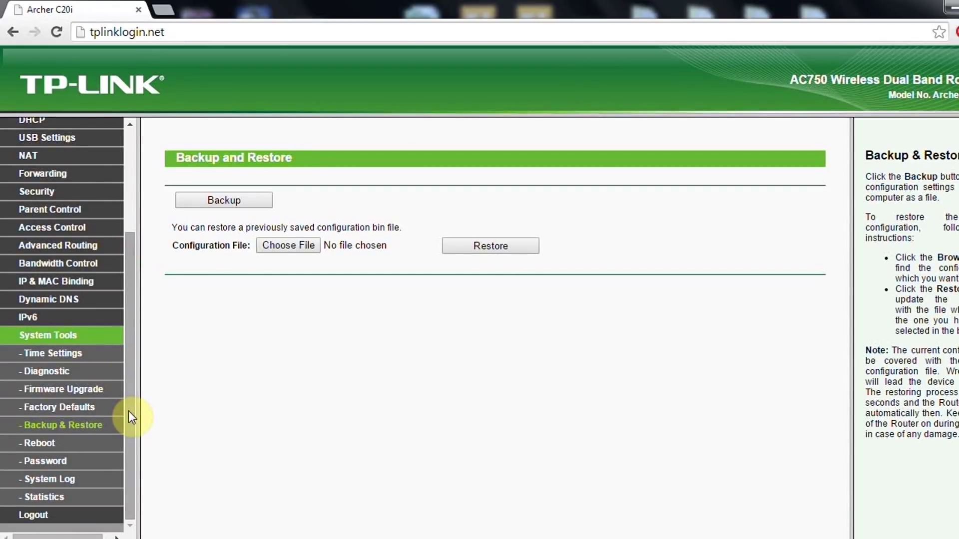